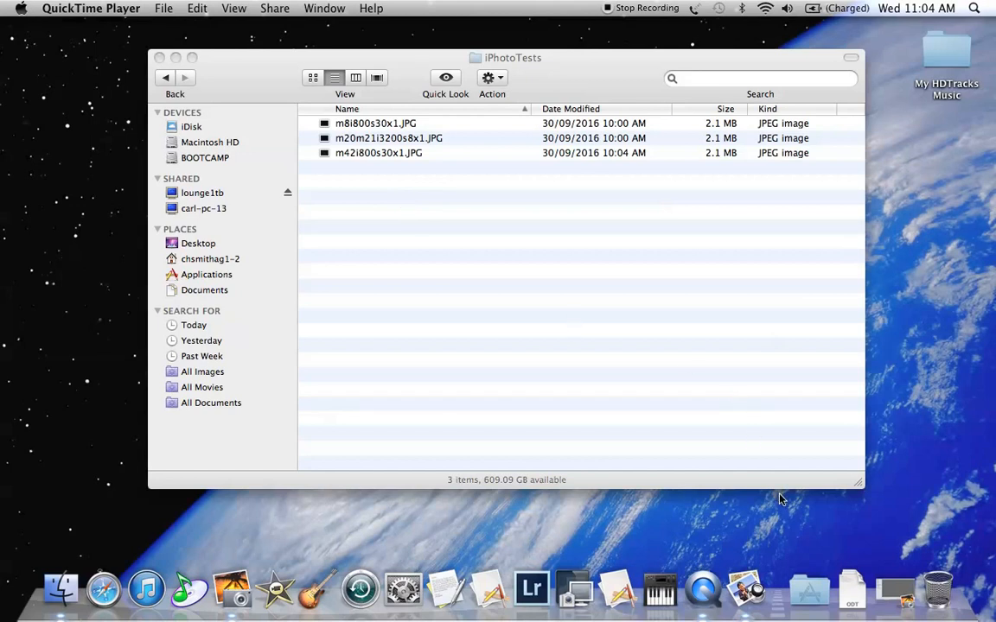
- Switch to iPhoto and import m8i800s30x1.JPG, m20m21i3200s8x1.JPG and m42i800s30x1.JPG from the iPhotoTests folder into the library
click(893, 597)
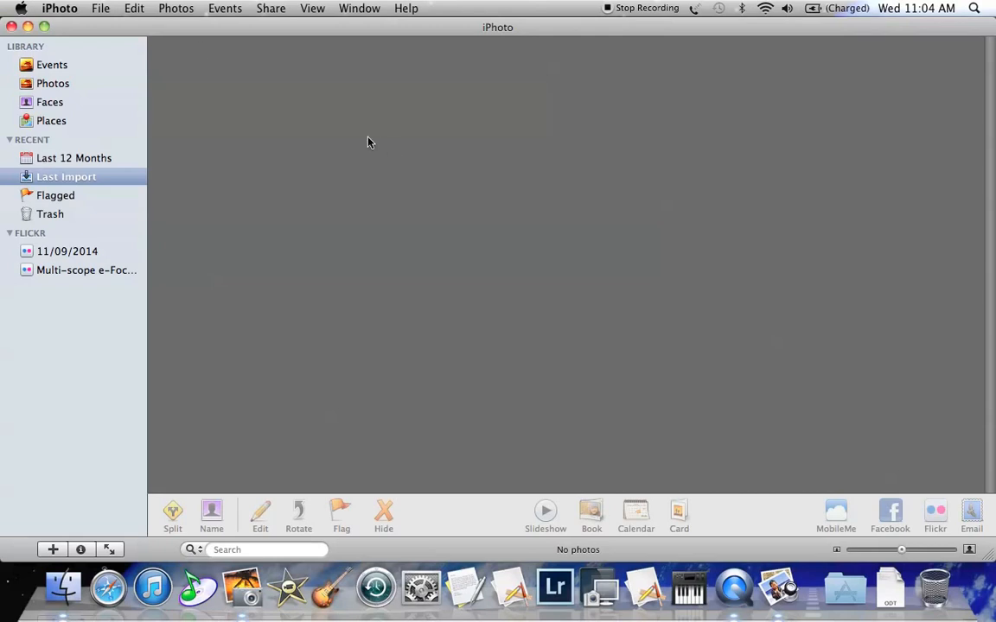
click(104, 10)
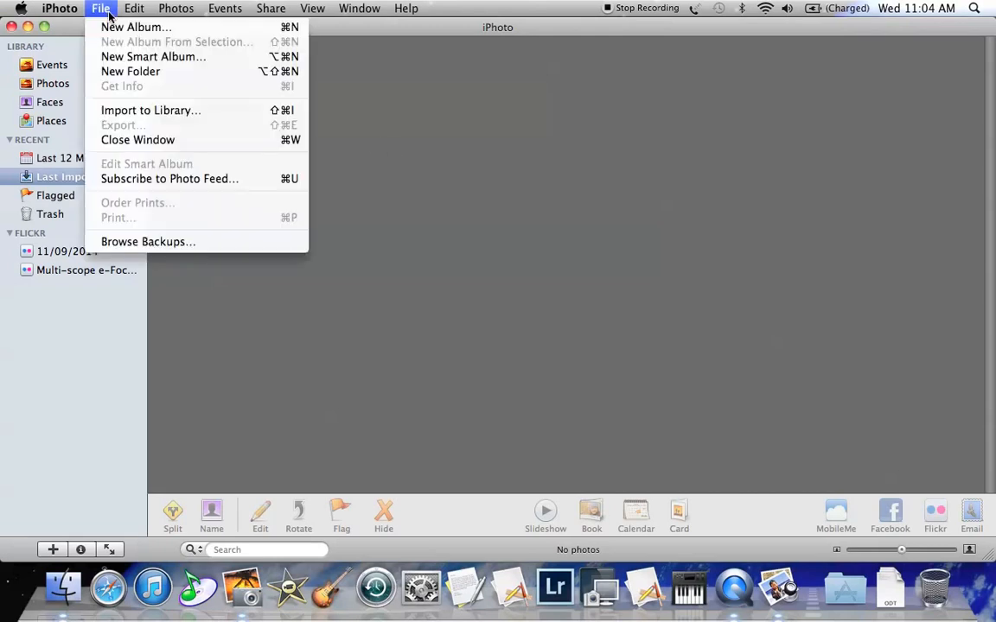
click(147, 110)
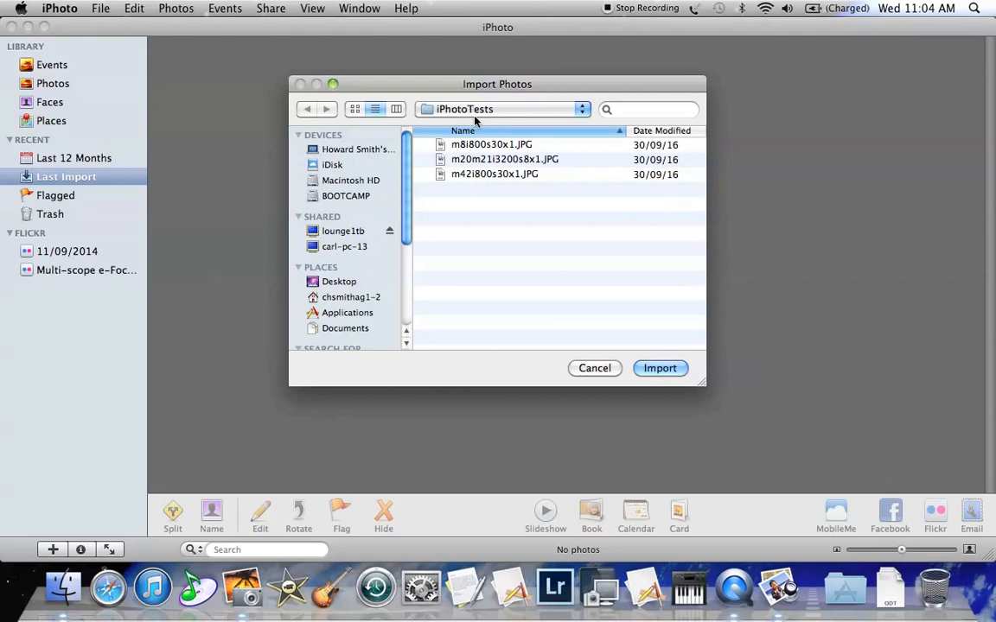
click(481, 147)
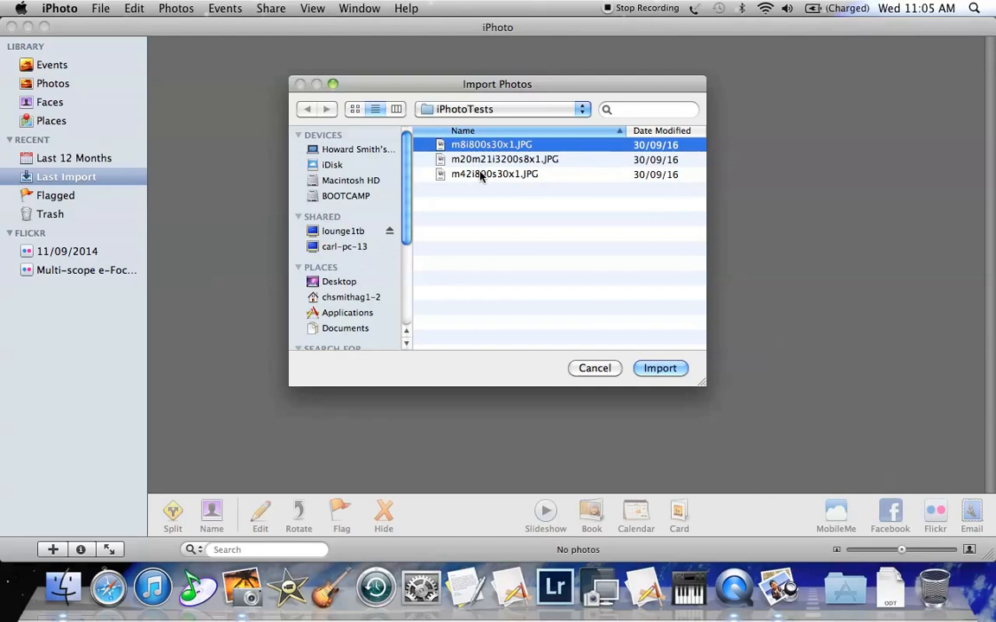
shift+click(481, 175)
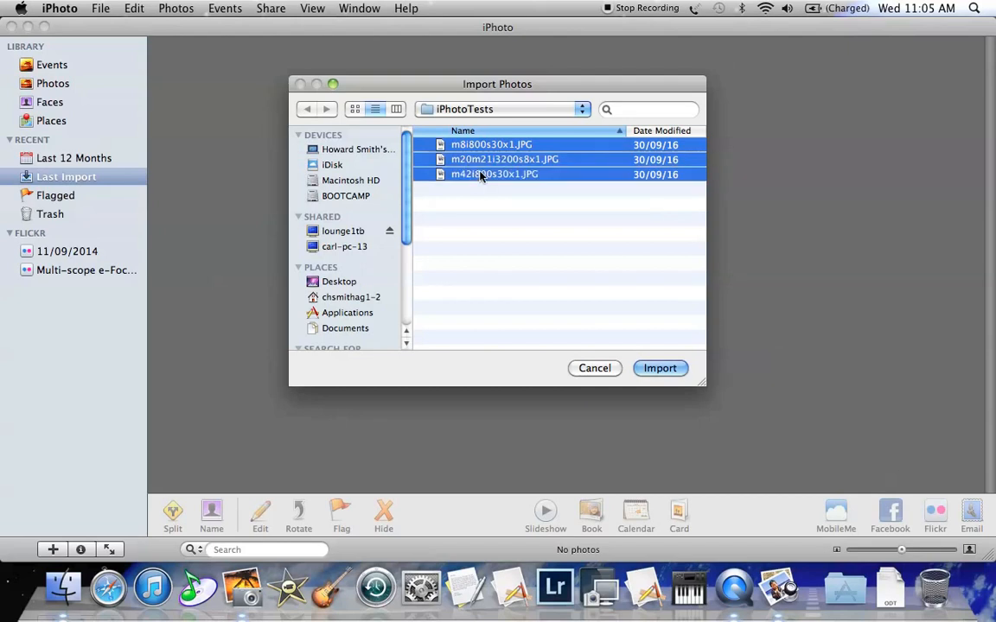
click(644, 373)
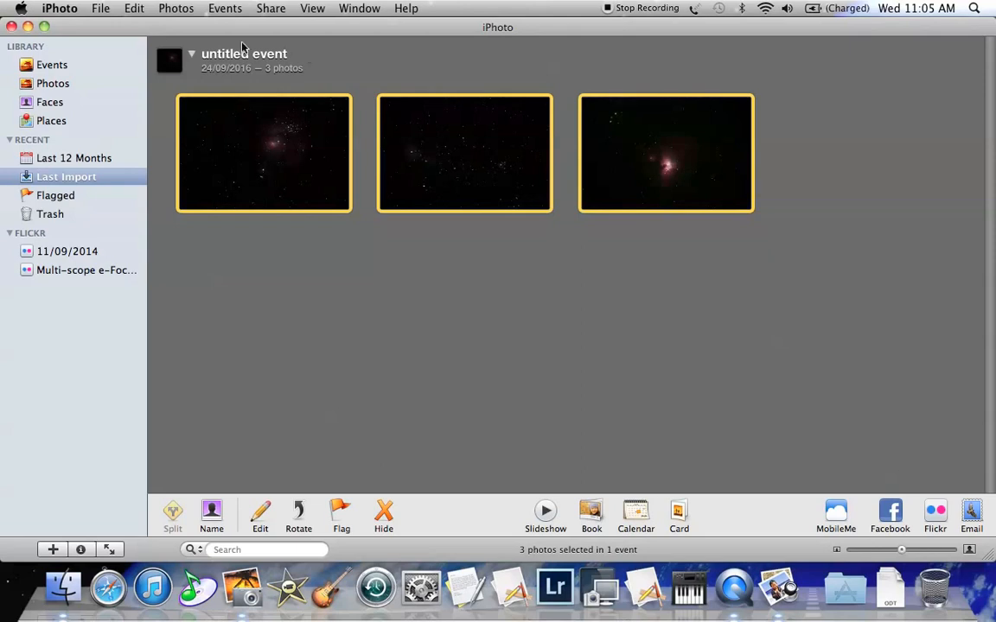
click(100, 10)
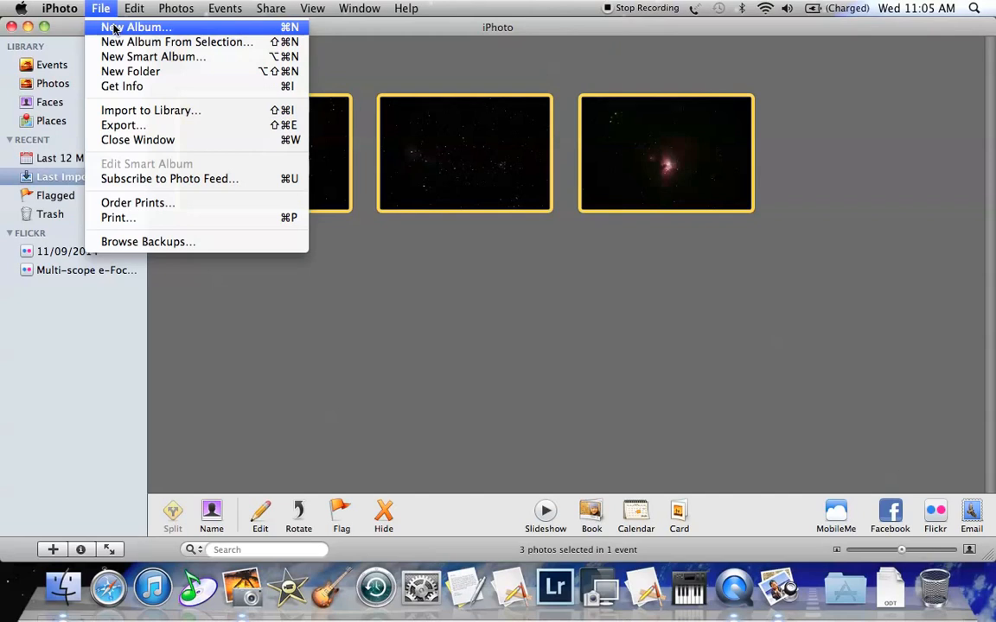
click(400, 343)
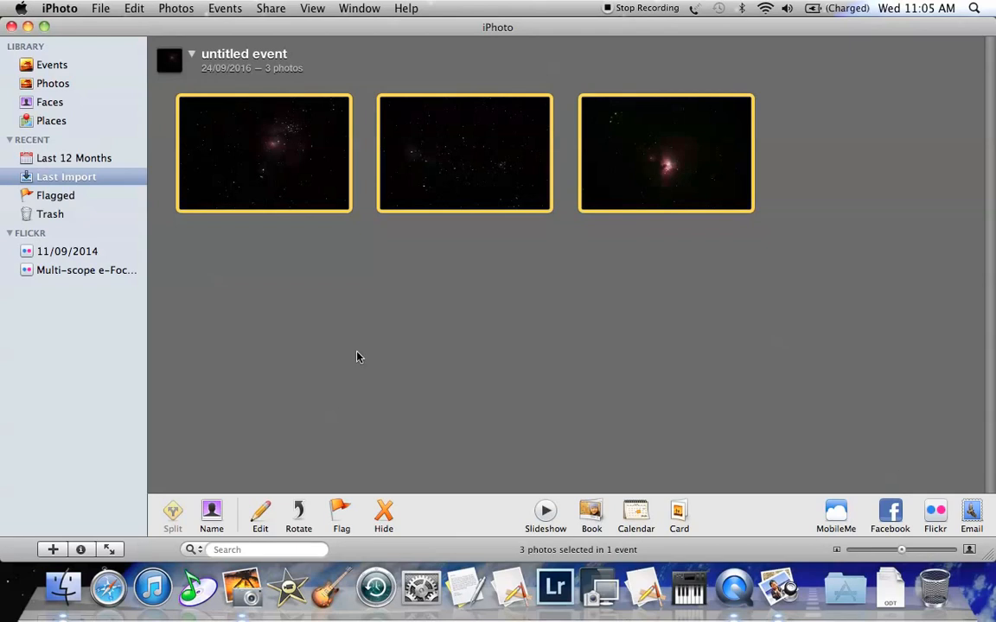
- Compare the three imported photos side by side in edit view, selecting each one, and finish with the first photo selected
click(262, 512)
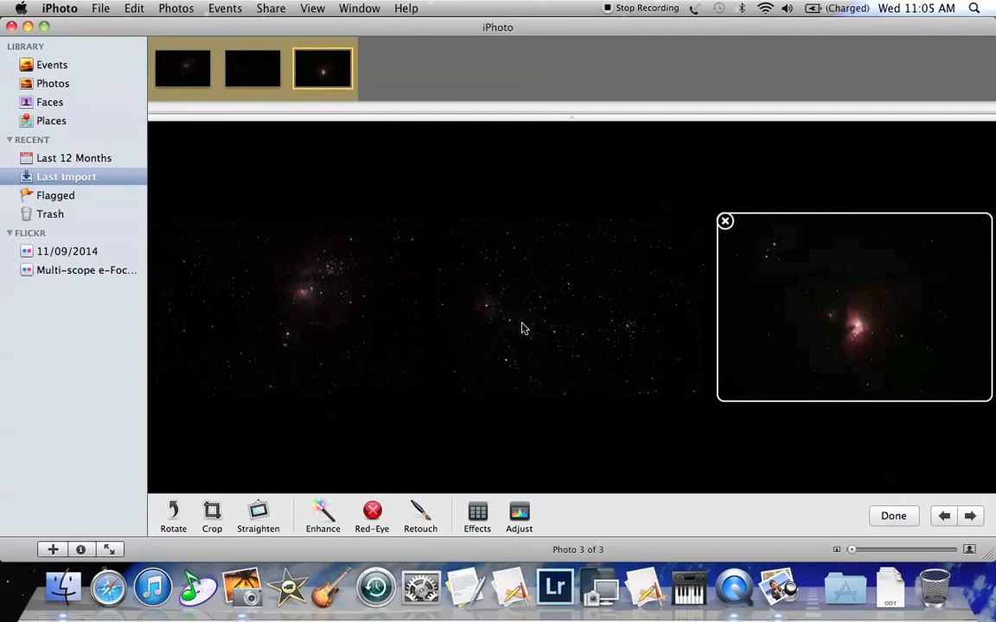
click(290, 302)
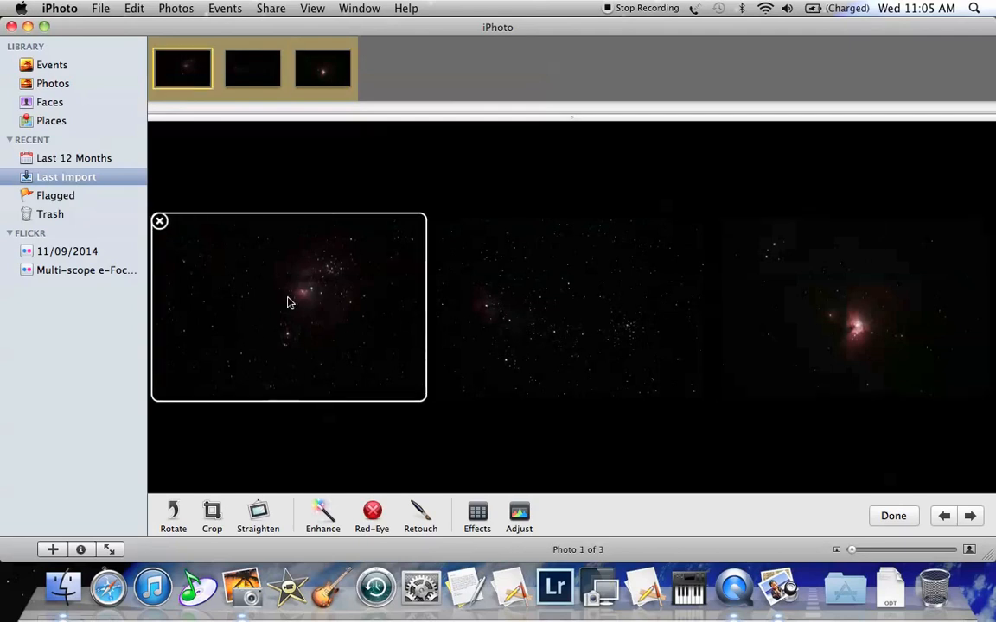
click(530, 298)
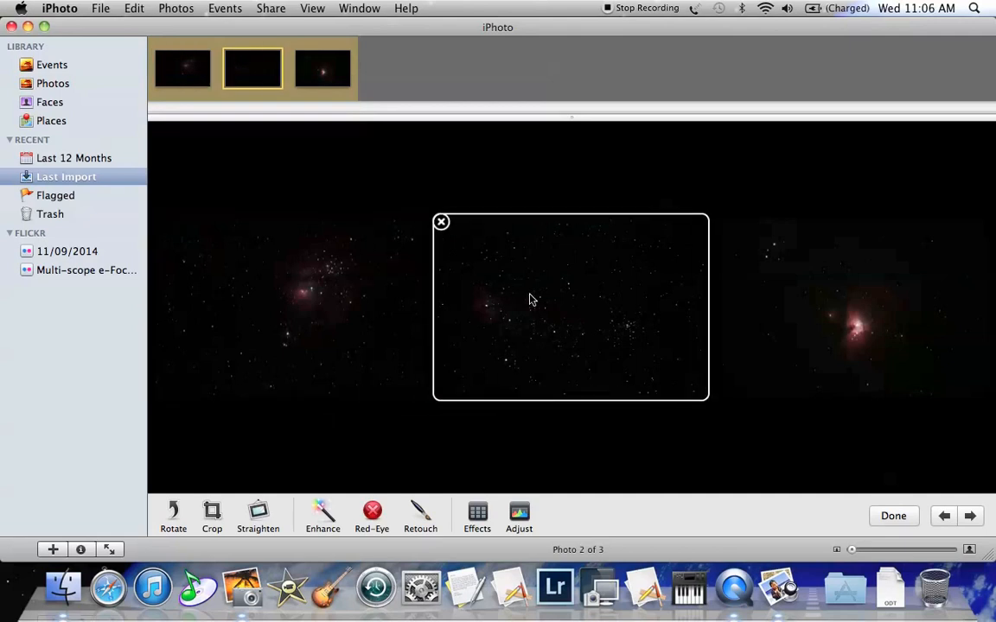
click(890, 288)
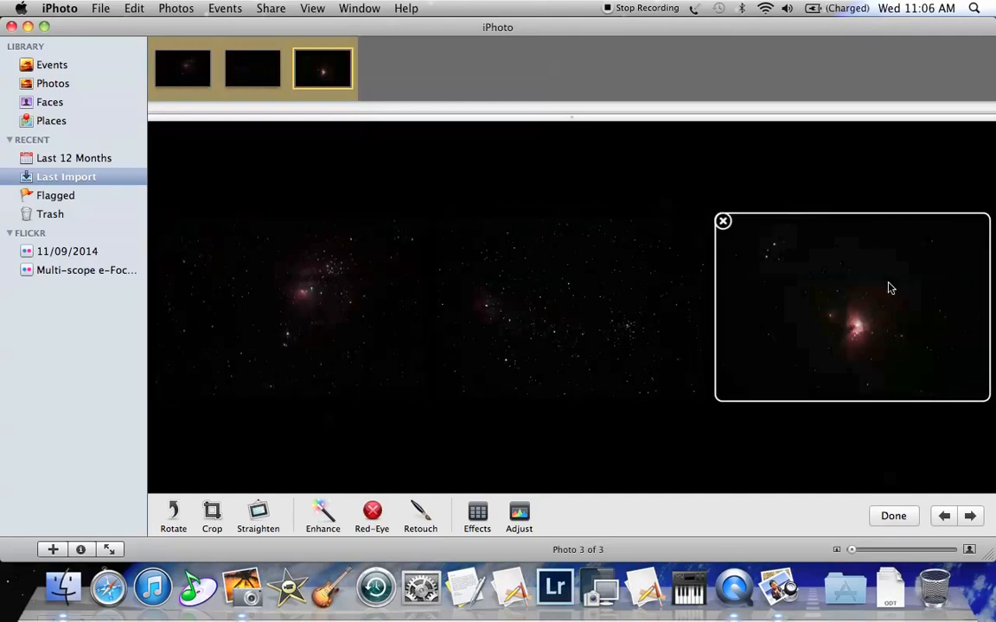
click(316, 309)
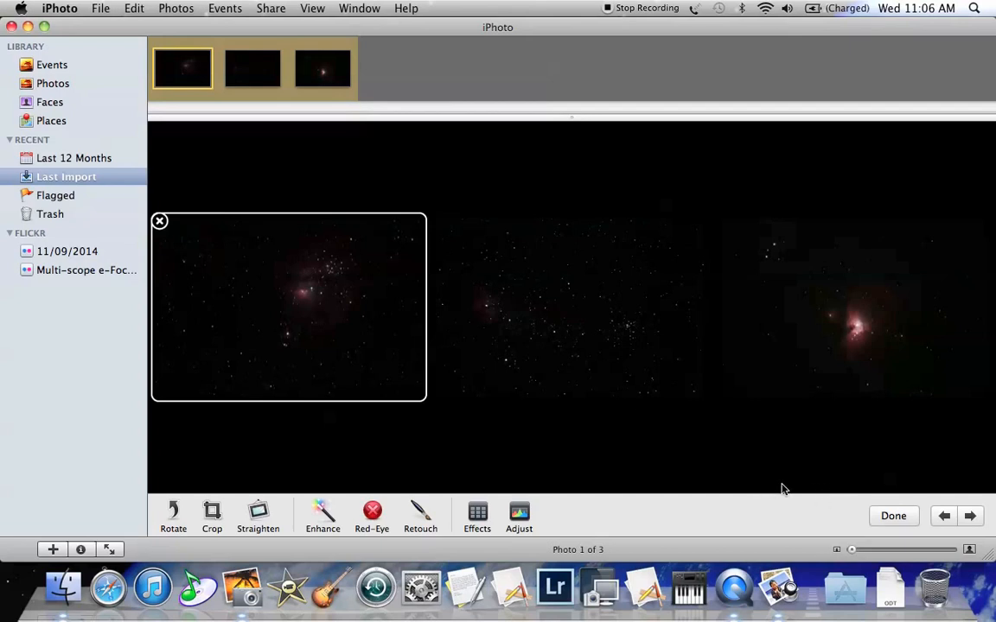
click(893, 516)
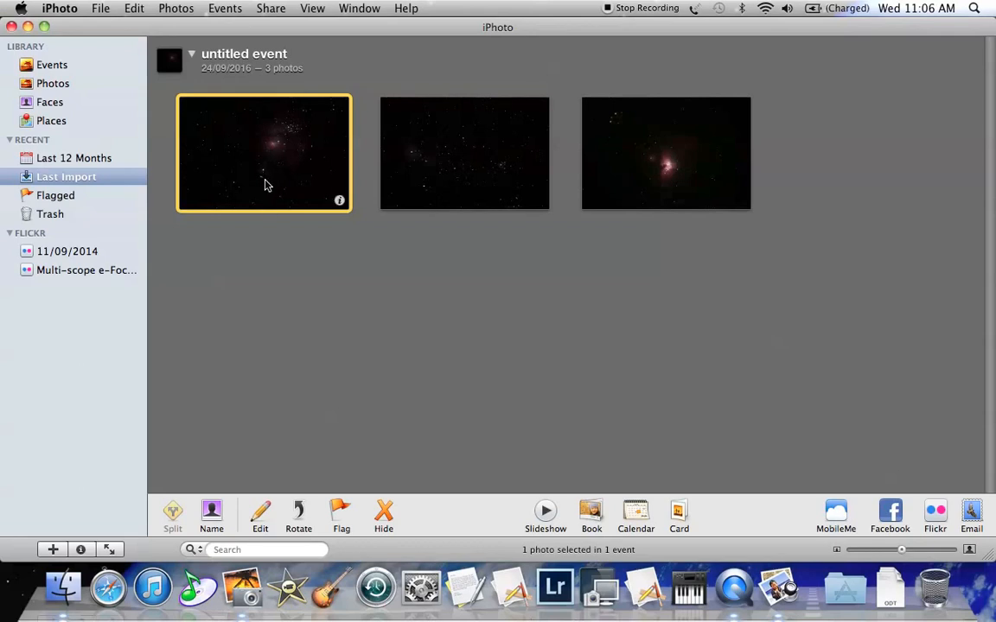
- Open the first photo for editing, viewing the second and third photos individually before returning to it
click(260, 515)
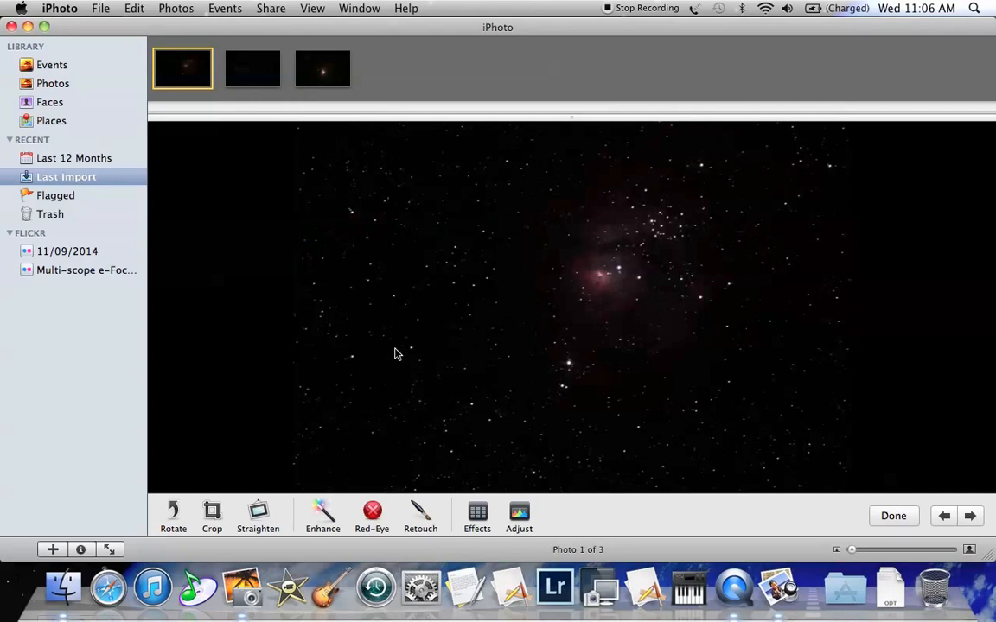
click(258, 72)
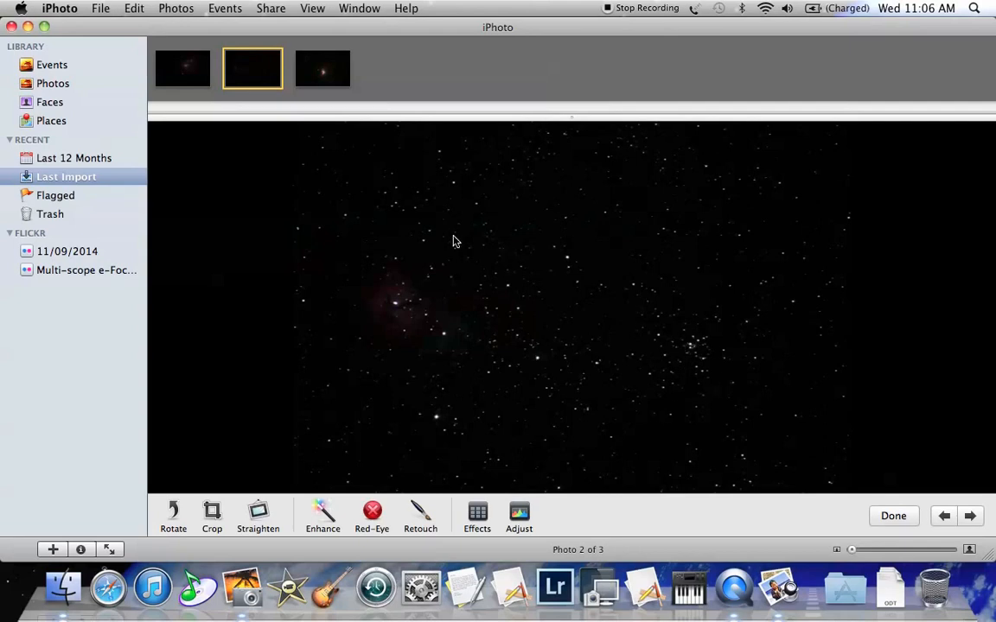
click(324, 70)
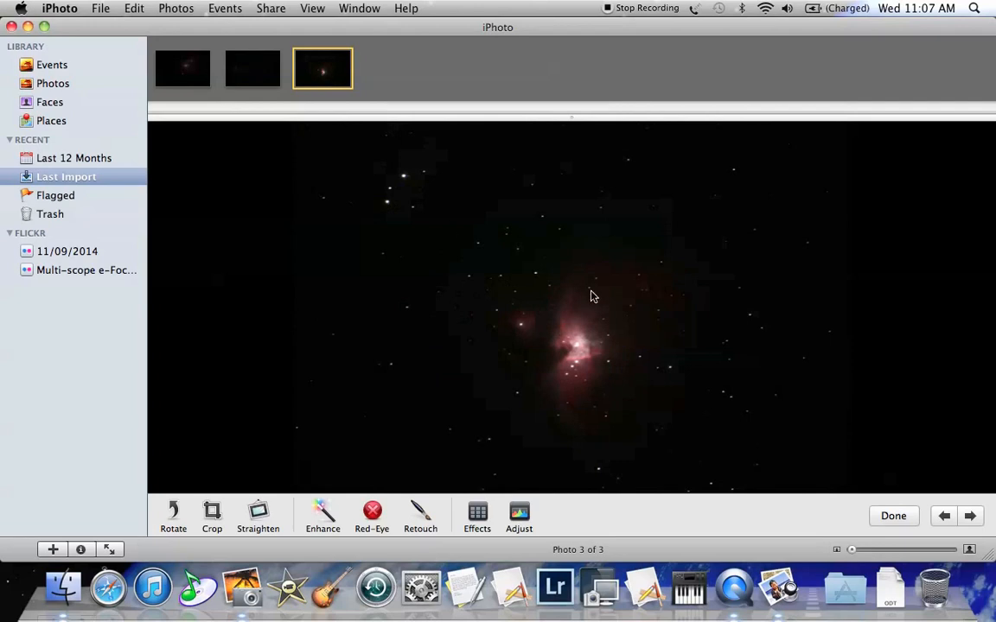
click(201, 78)
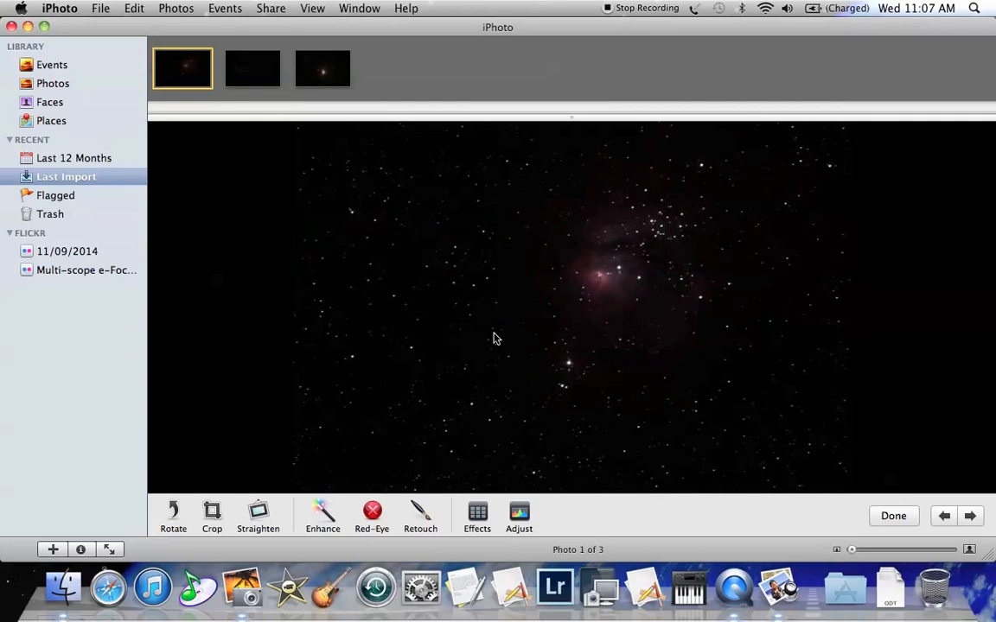
- Bring up the adjustment controls for the first photo, uncover the nebula, and set Shadows to 69
click(521, 513)
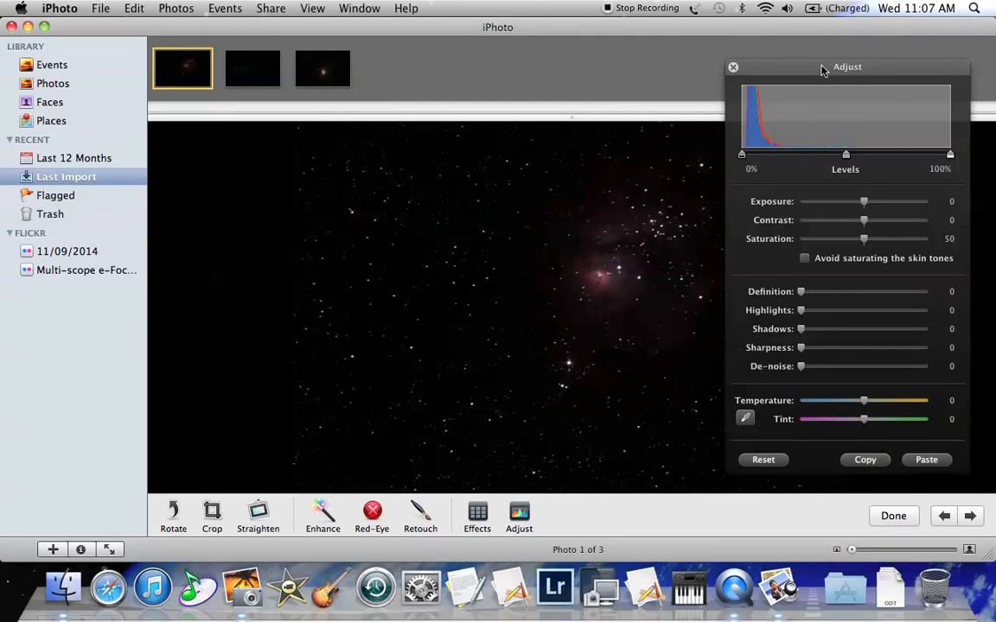
drag(823, 69, 229, 81)
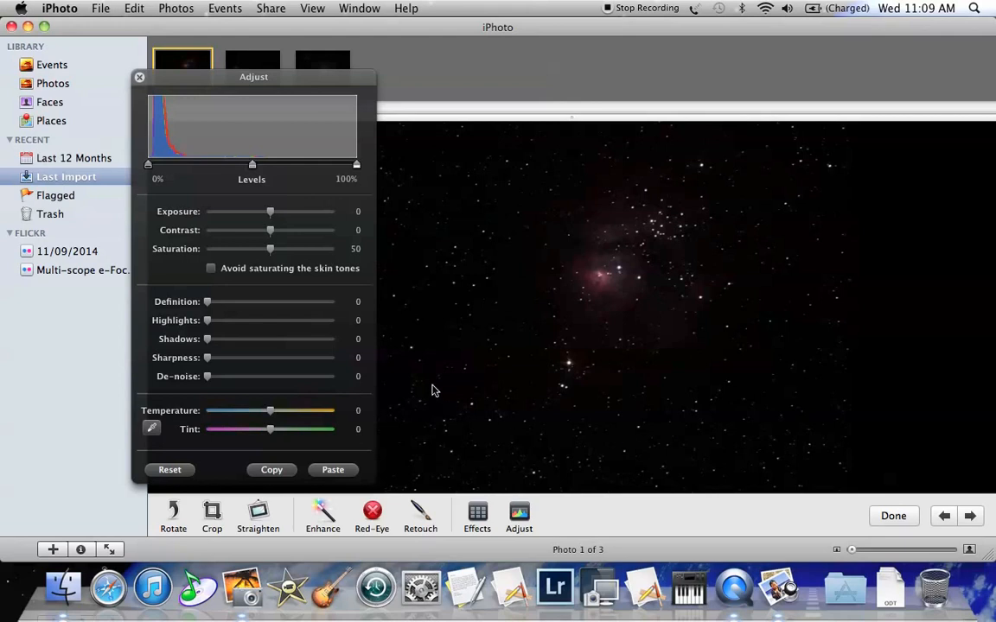
click(208, 343)
drag(207, 346, 302, 346)
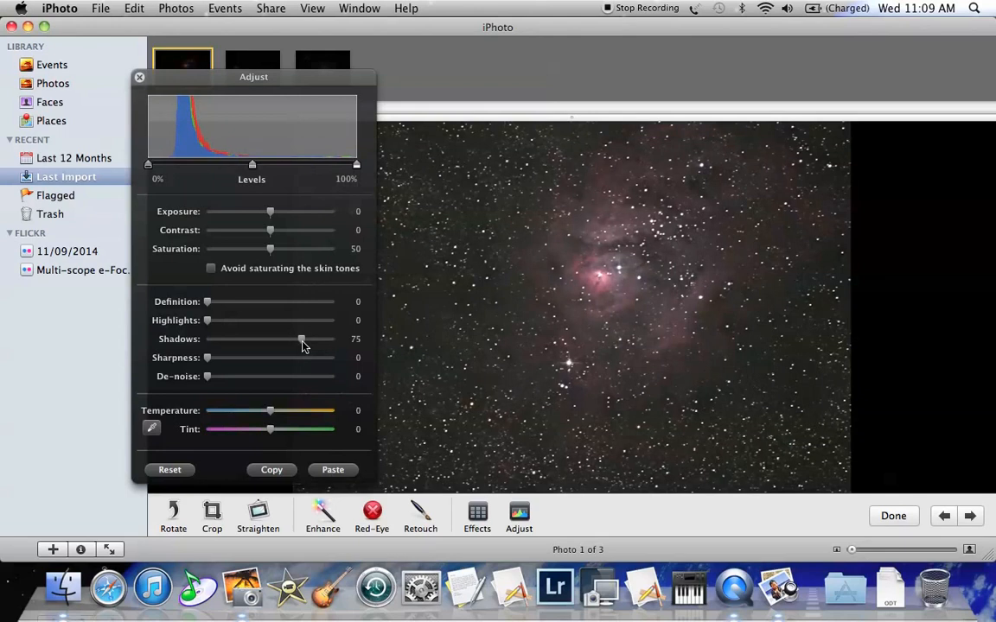
mouse_move(304, 346)
mouse_down()
mouse_move(313, 346)
mouse_move(294, 346)
mouse_up()
- Set the first photo's Highlights to 8 and Saturation to 63
click(208, 320)
drag(209, 321, 218, 321)
drag(270, 253, 289, 252)
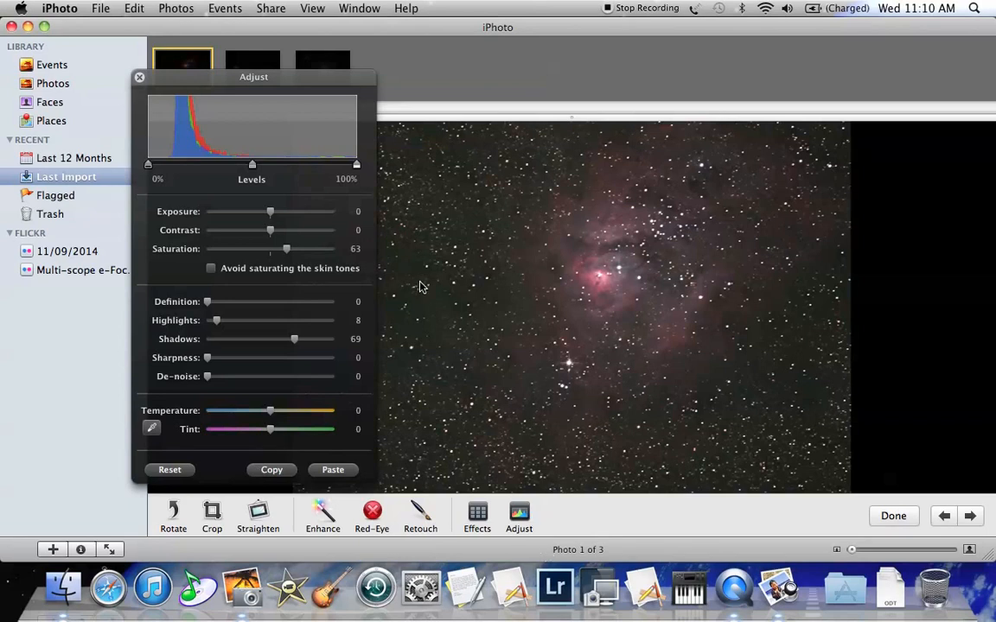
- Set the first photo's Sharpness to 2 and De-noise to 45, checking the stars and nebula at higher magnification
click(208, 362)
drag(209, 361, 210, 361)
drag(851, 553, 870, 553)
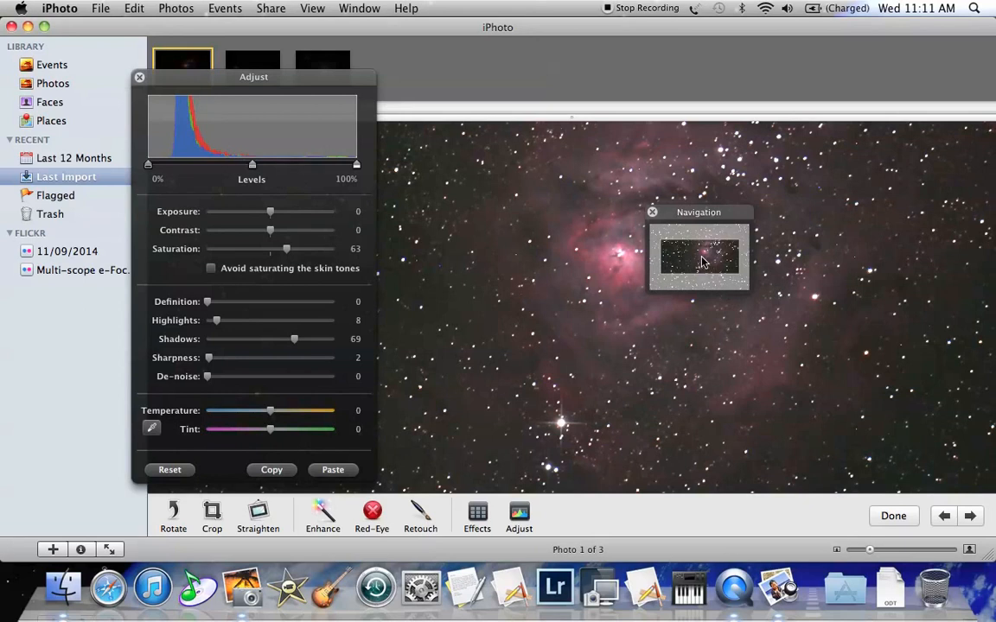
drag(702, 263, 702, 278)
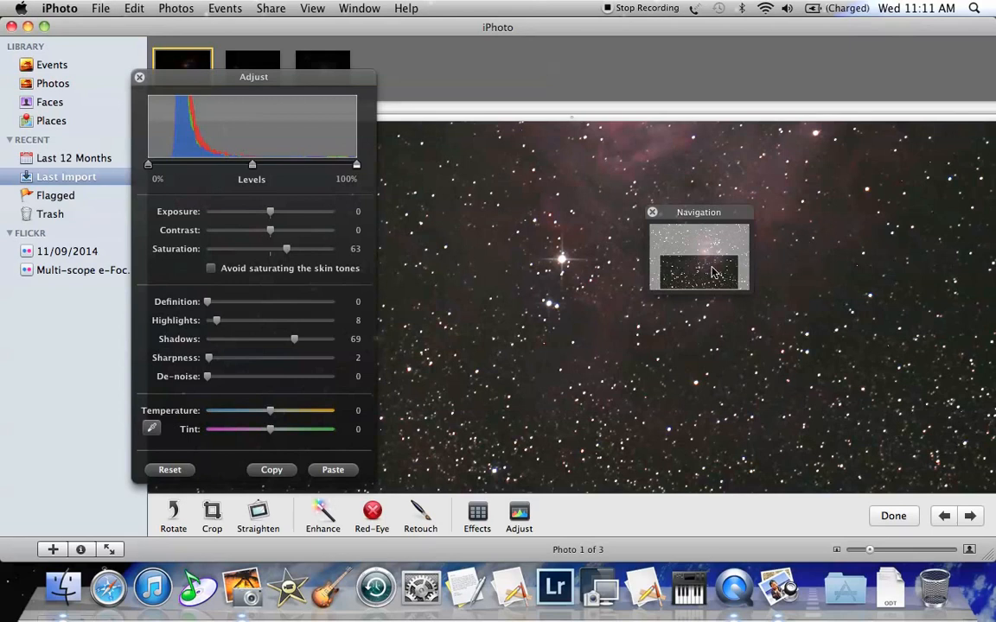
drag(712, 273, 714, 263)
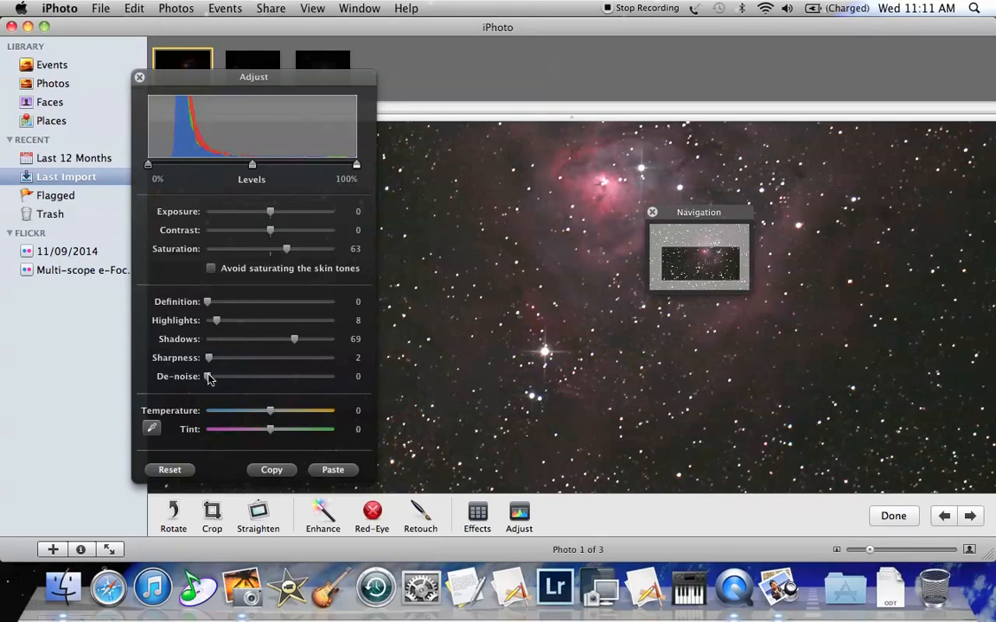
drag(208, 377, 266, 383)
drag(871, 554, 843, 552)
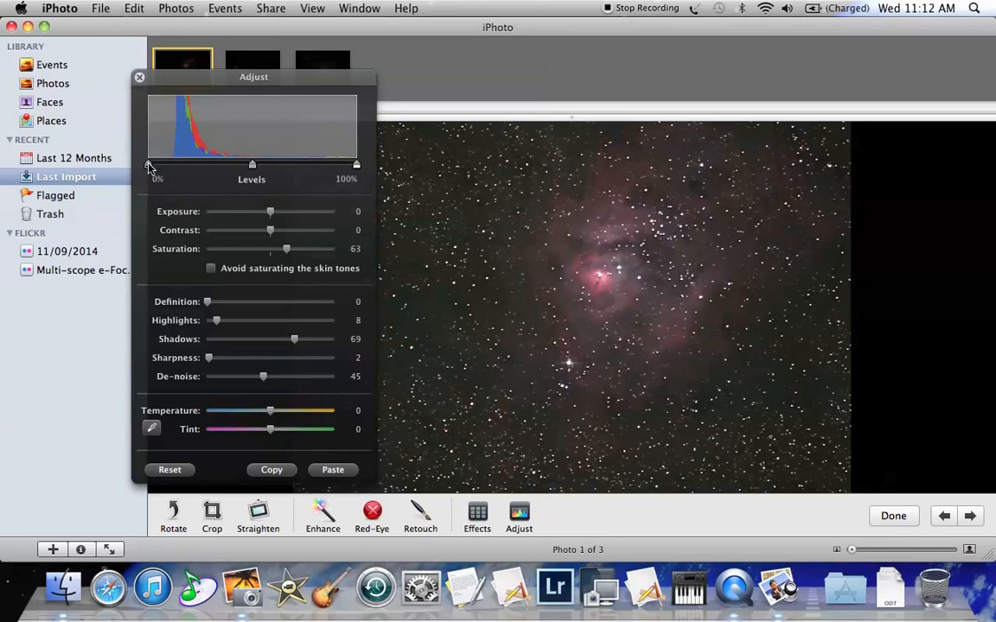
- Set the first photo's black level to 2% and Exposure to -0.11, lower its Highlights, and finish editing it
drag(149, 166, 153, 169)
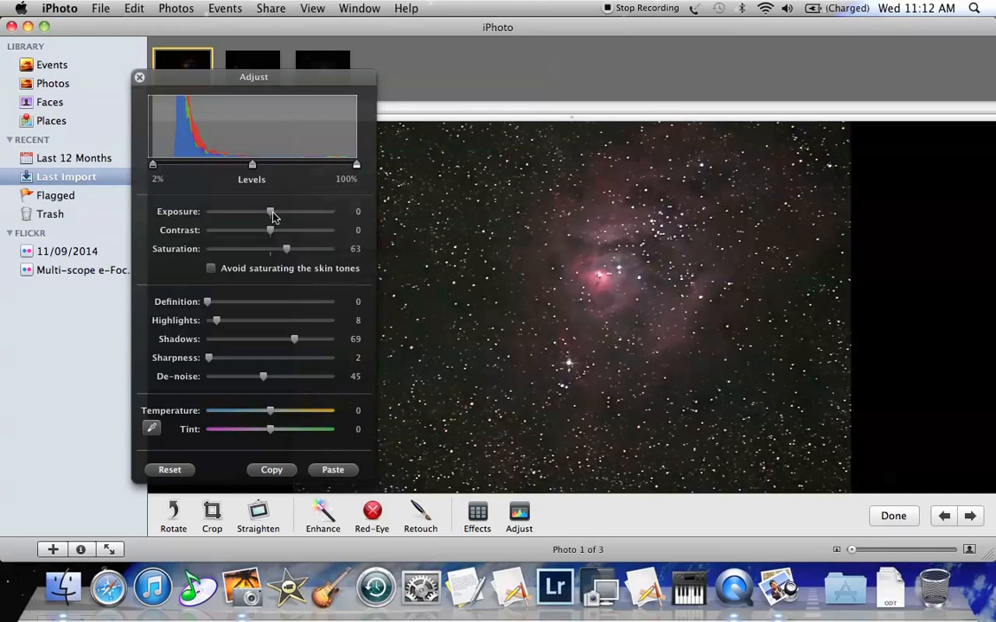
drag(273, 216, 270, 217)
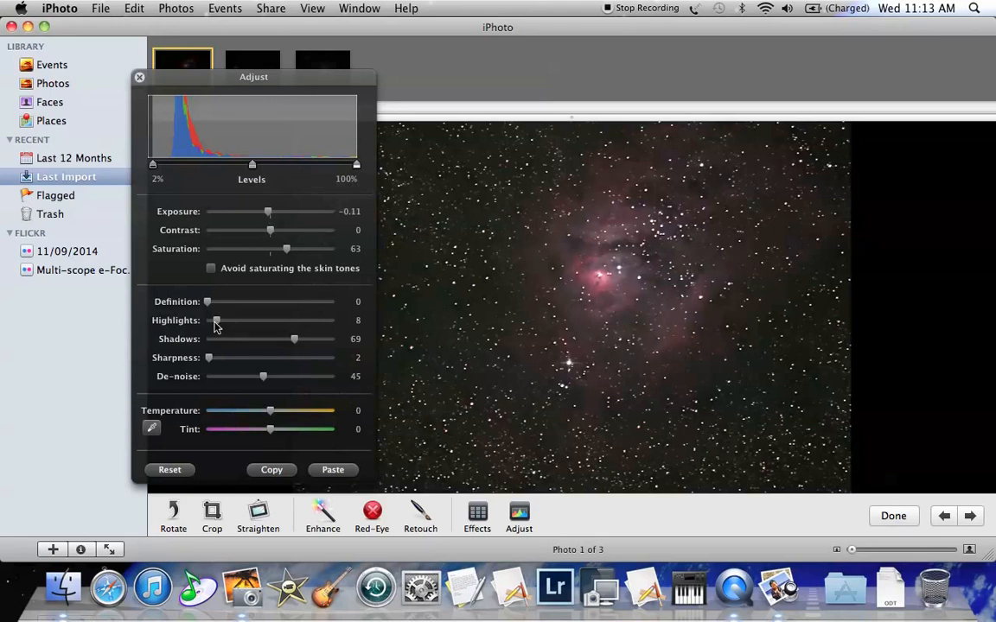
drag(216, 324, 208, 324)
click(139, 79)
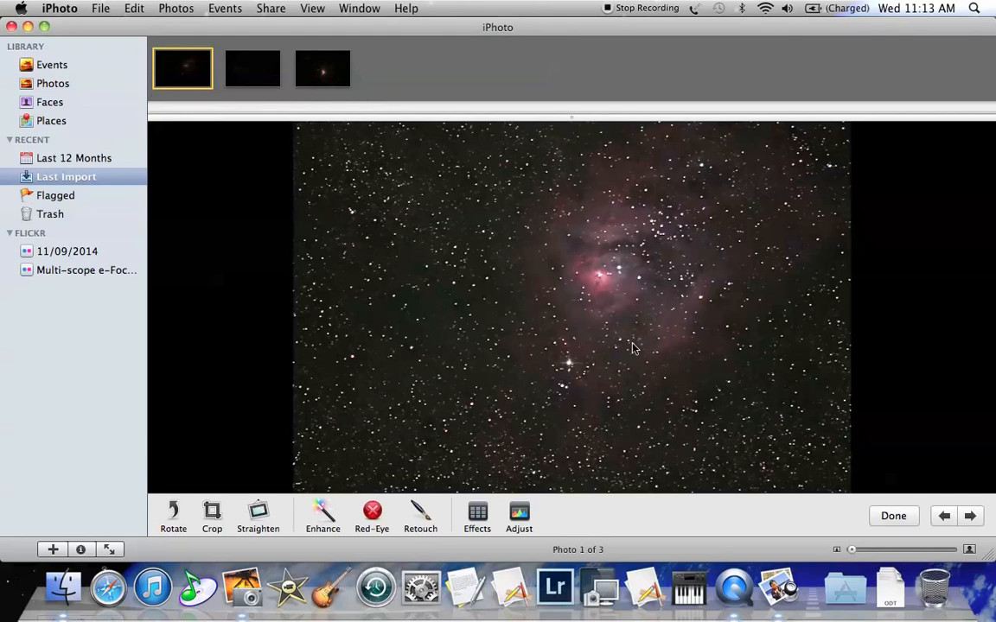
click(894, 516)
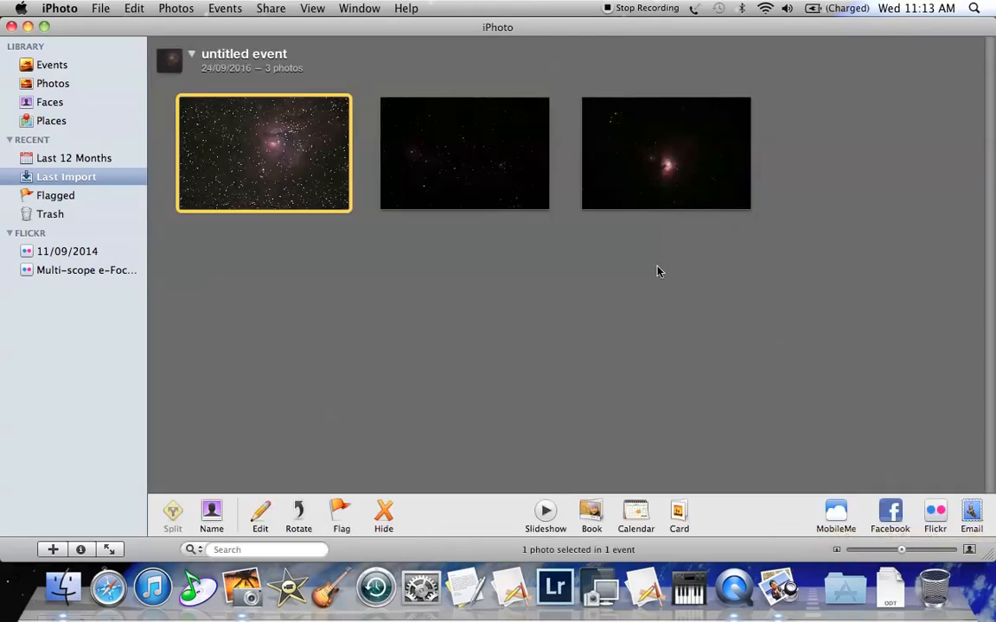
- Open the third photo for editing and bring up its adjustment controls, placed clear of the nebula
click(663, 168)
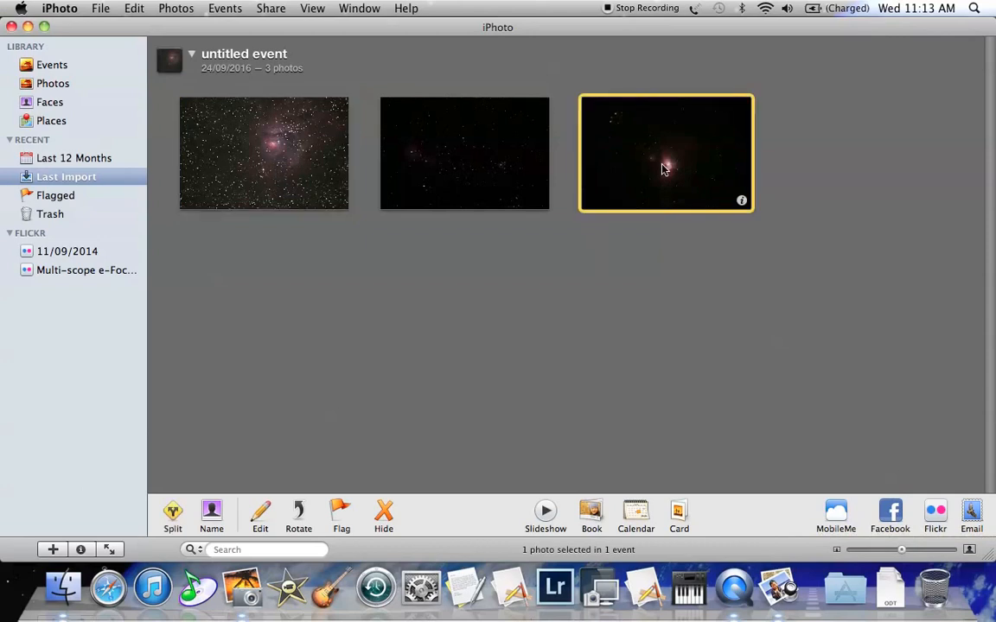
double_click(663, 169)
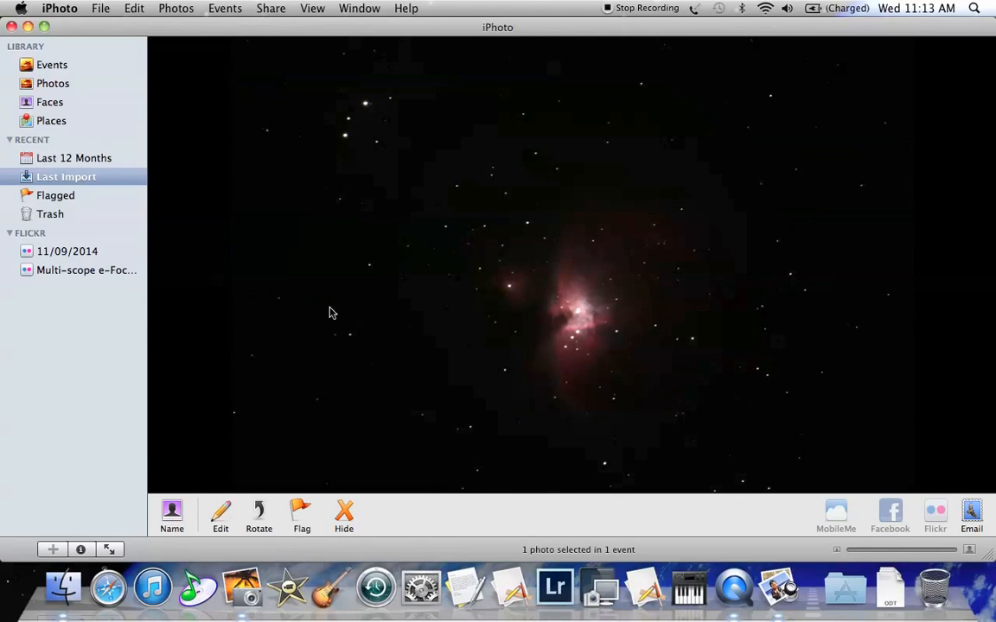
click(222, 511)
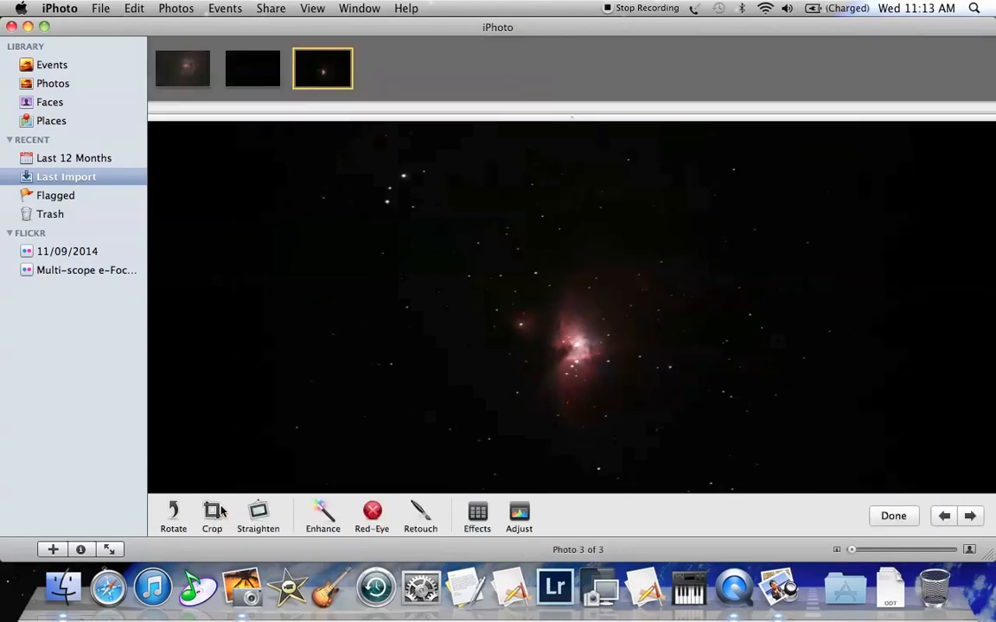
click(519, 514)
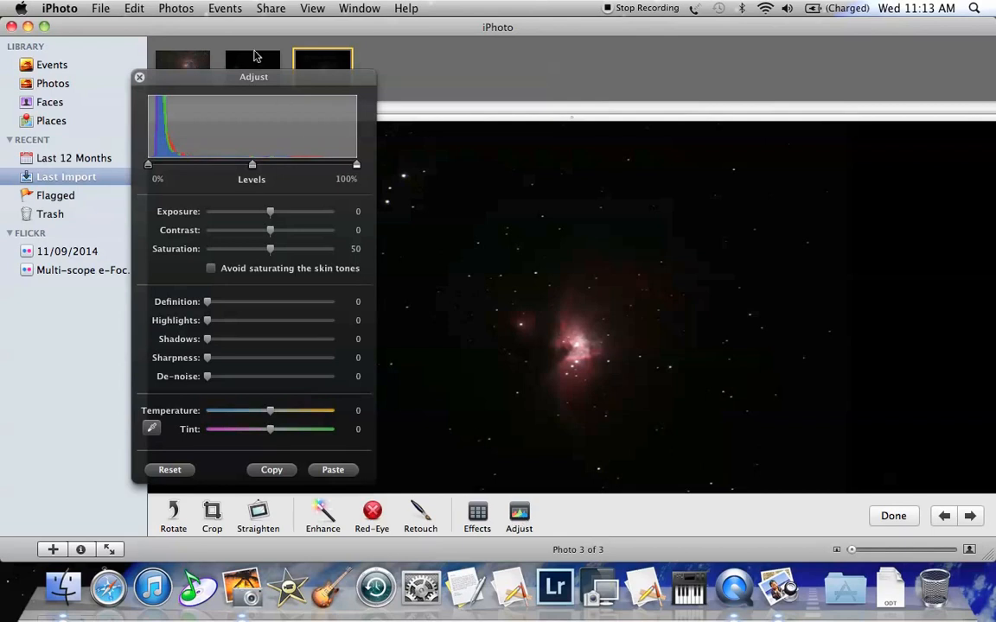
drag(255, 80, 220, 85)
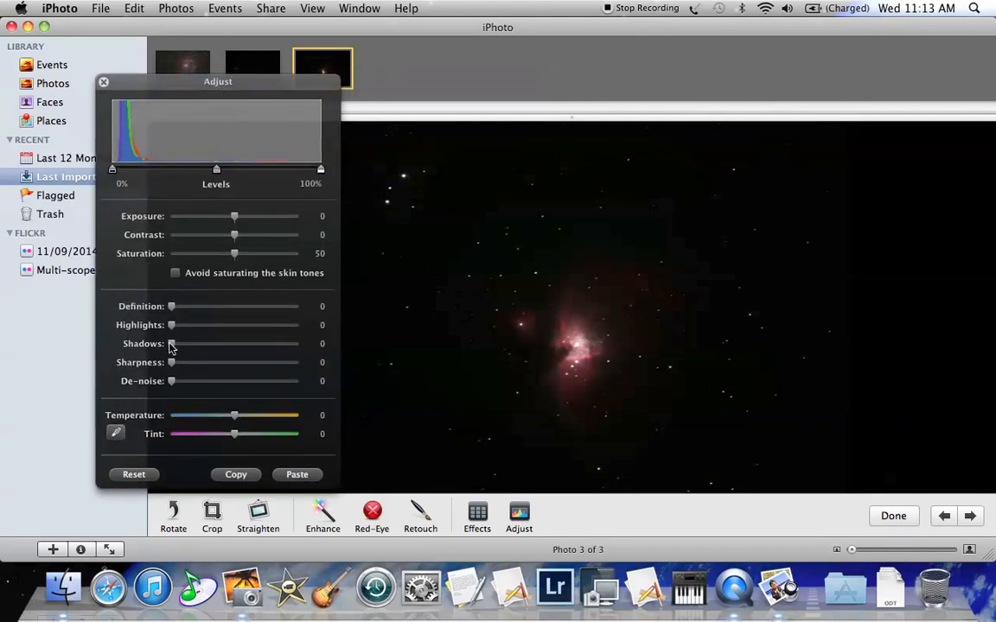
- Set the third photo's Shadows to 54, Saturation to 61 and De-noise to 58, checking the nebula at higher magnification
drag(171, 346, 240, 346)
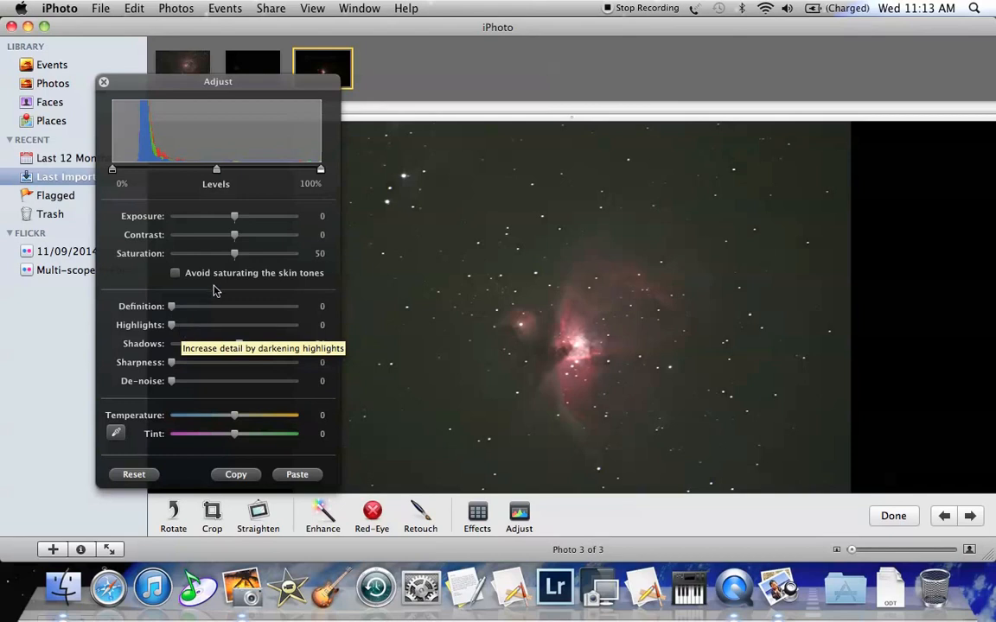
drag(237, 260, 252, 267)
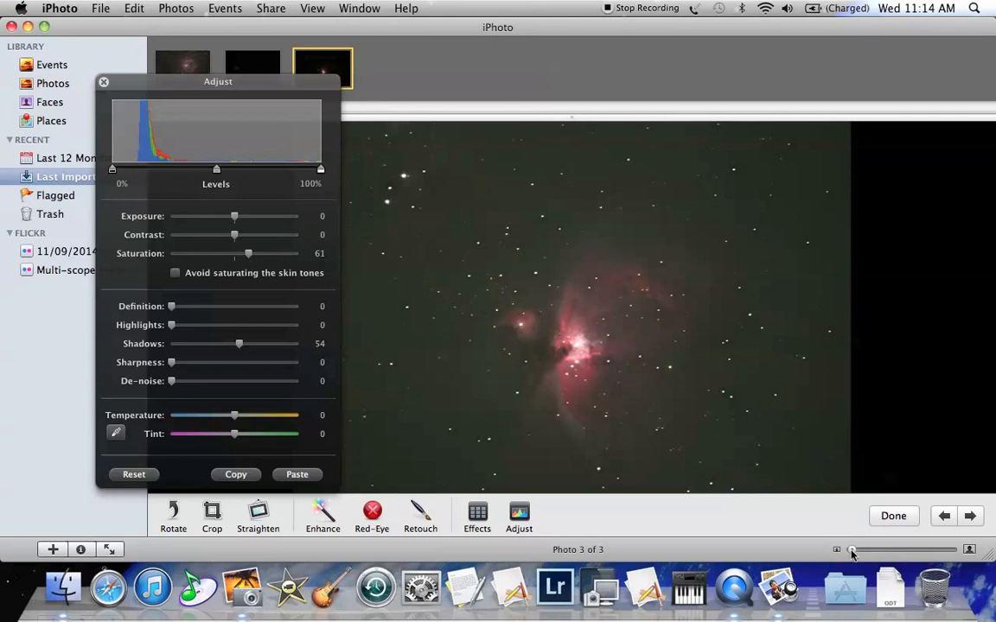
drag(851, 554, 872, 554)
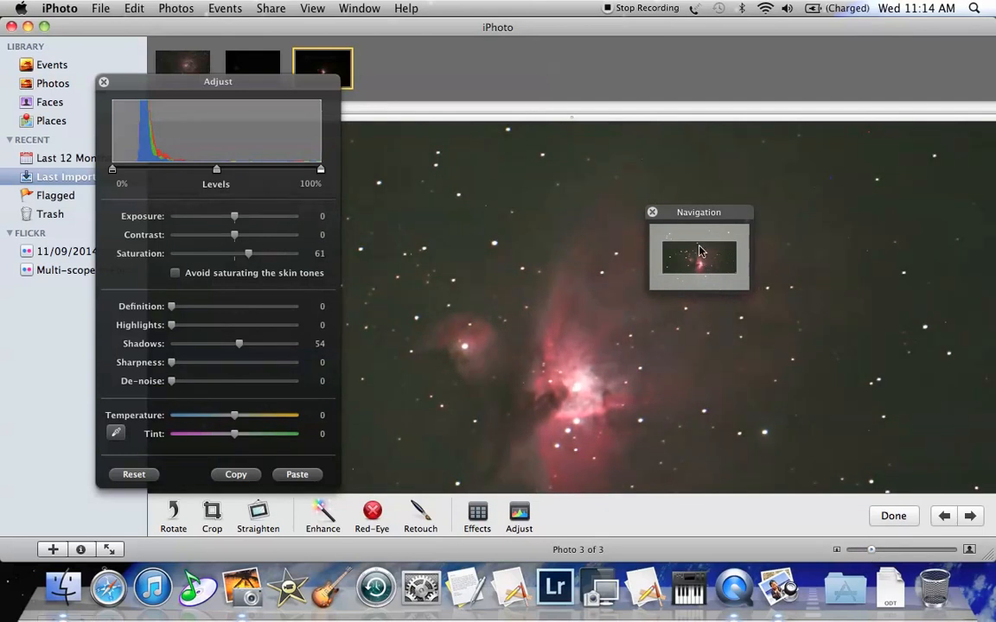
drag(699, 261, 694, 263)
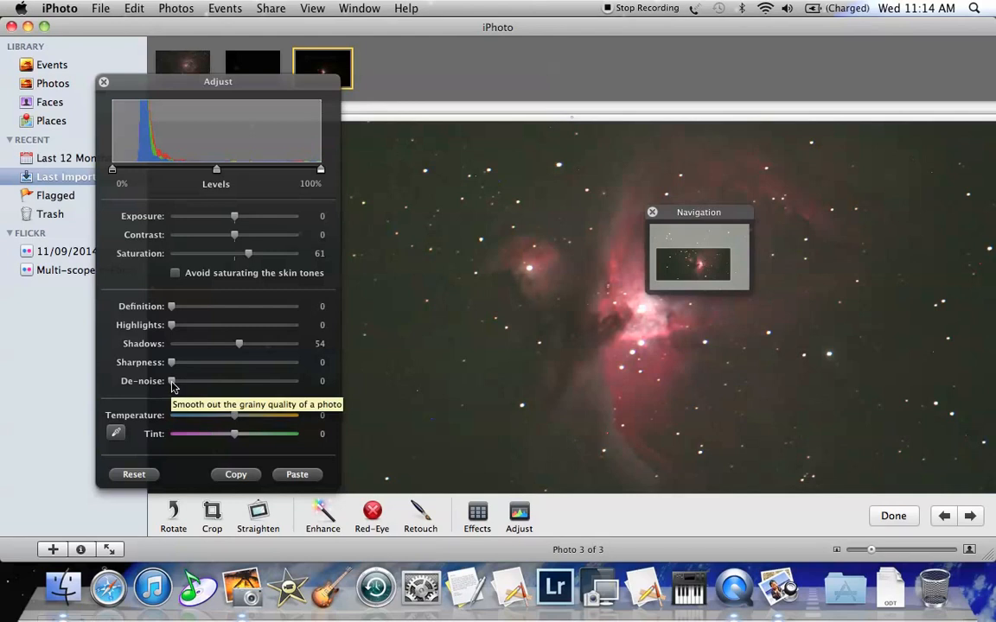
drag(173, 386, 246, 387)
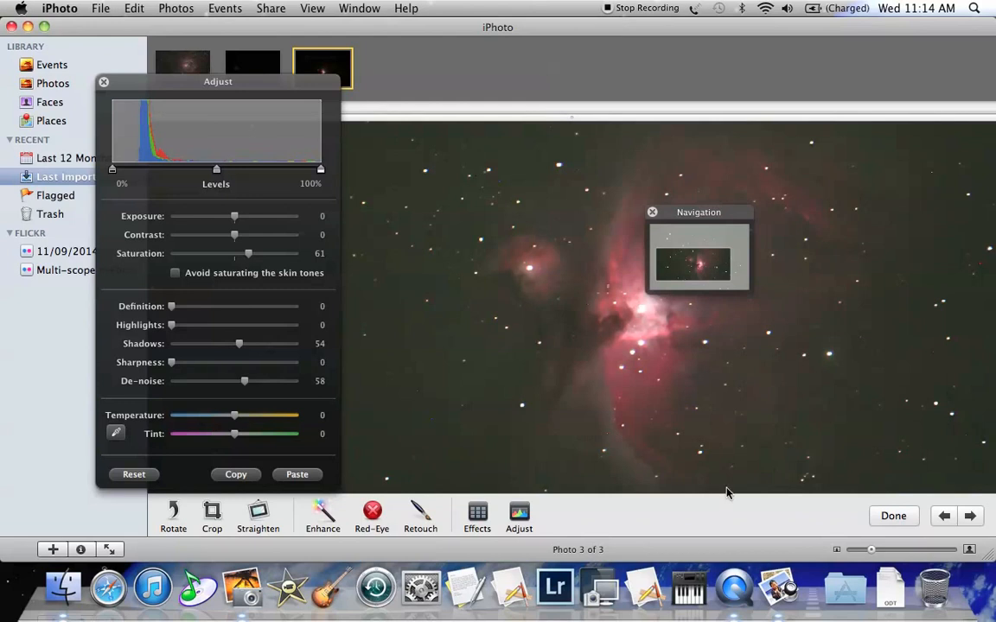
drag(870, 550, 851, 551)
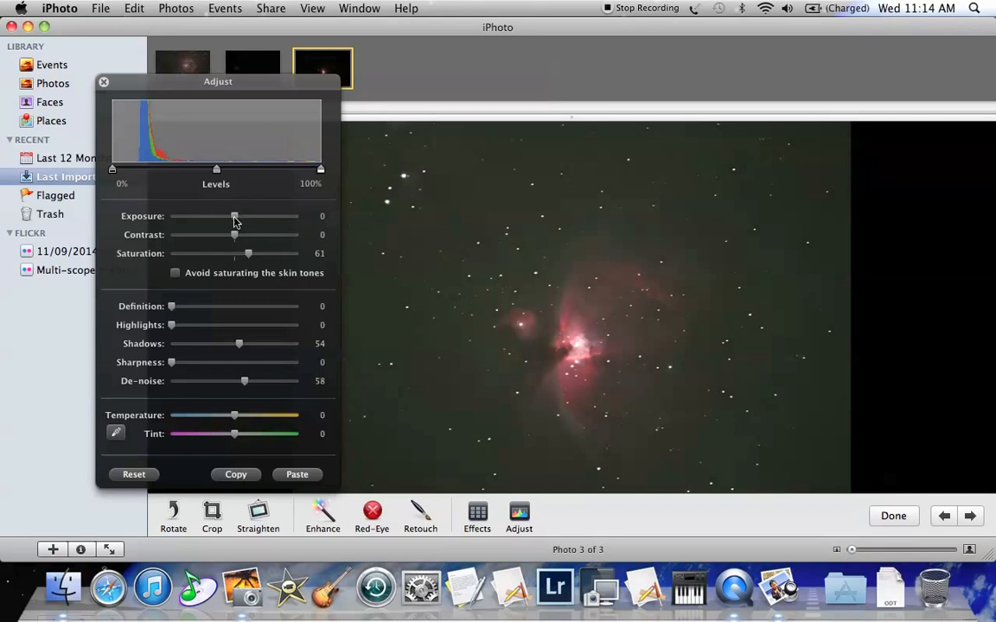
- Set the third photo's Exposure to -0.33 and black level to 4%, brighten its midtones slightly, and finish editing it
drag(236, 221, 234, 222)
drag(234, 221, 231, 220)
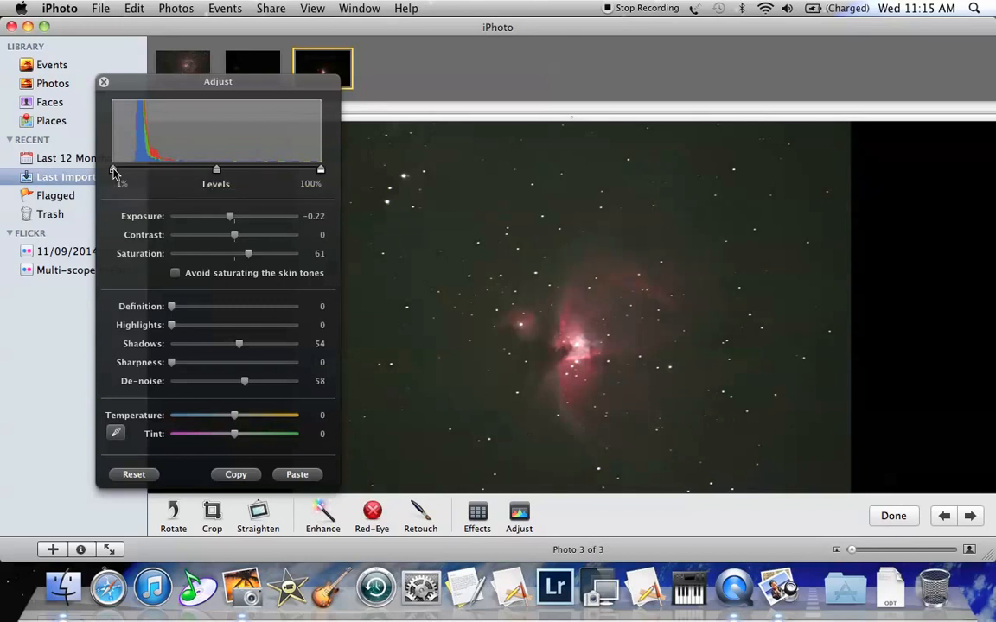
drag(114, 172, 118, 172)
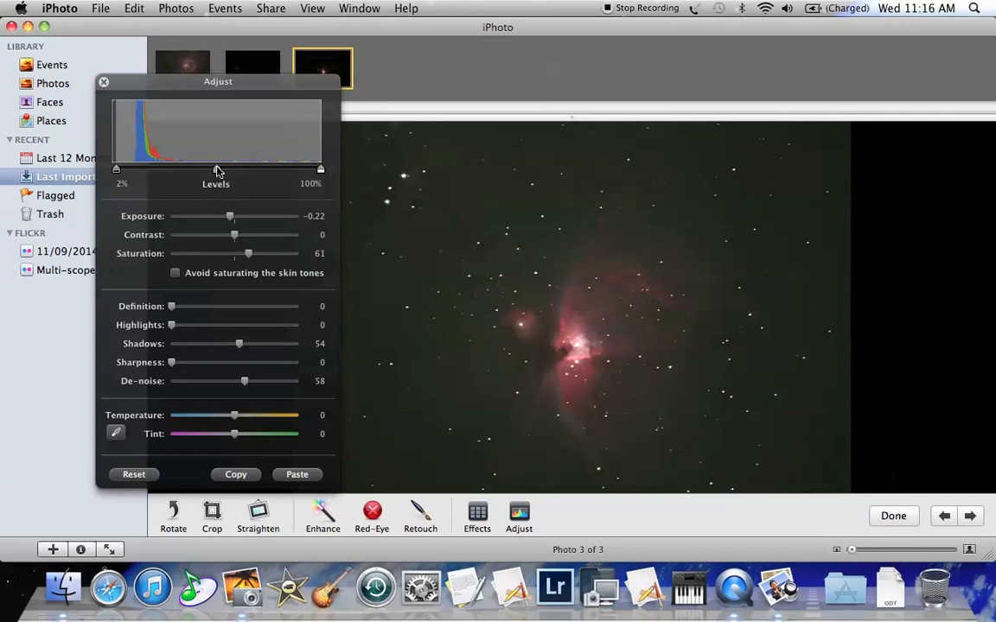
mouse_move(216, 170)
mouse_down()
mouse_move(207, 171)
mouse_move(240, 172)
mouse_move(210, 171)
mouse_up()
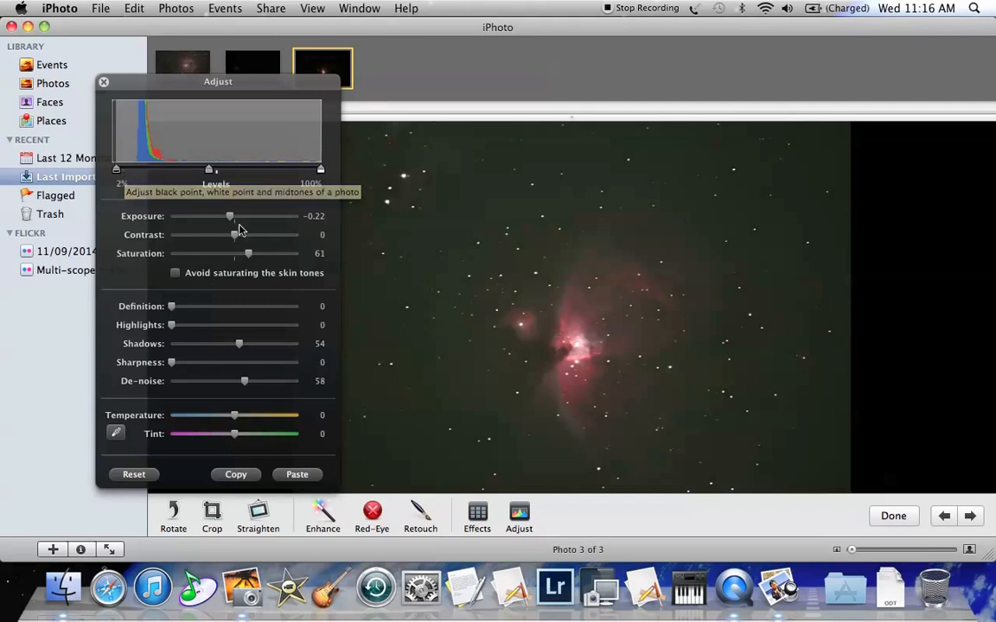
drag(231, 218, 229, 219)
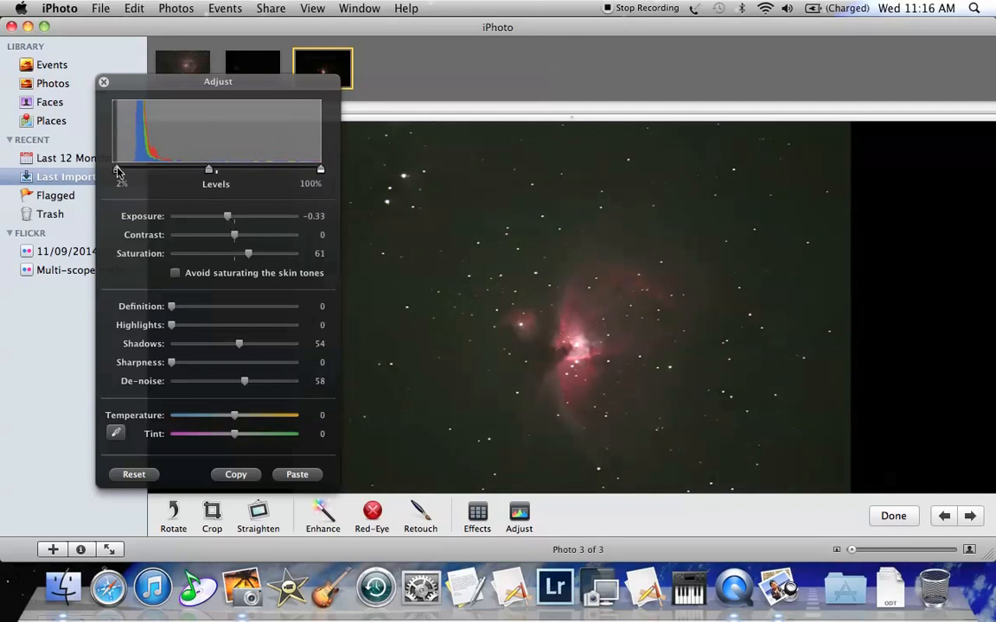
drag(118, 172, 123, 172)
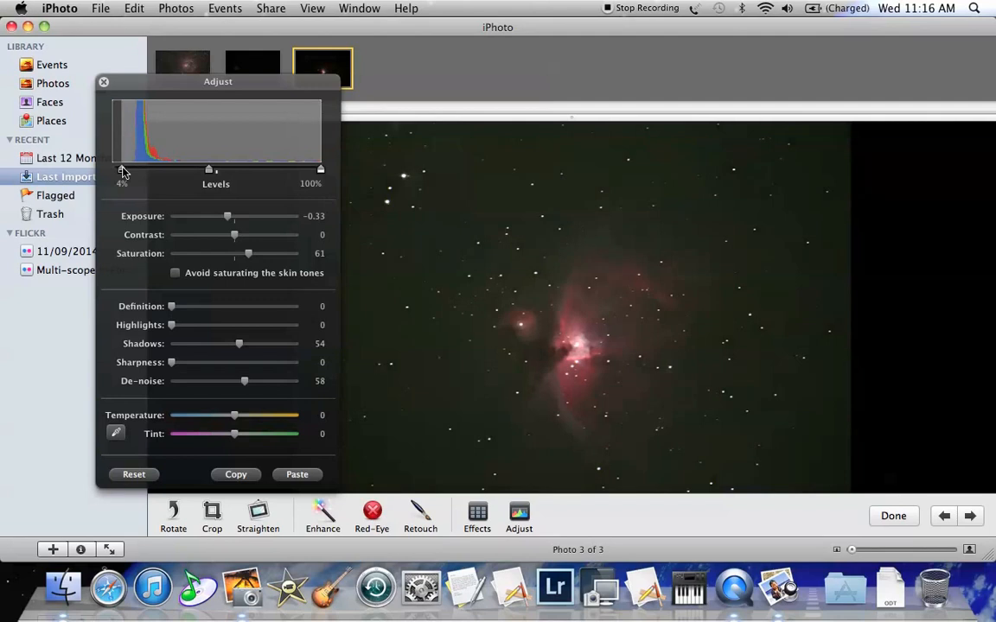
click(104, 85)
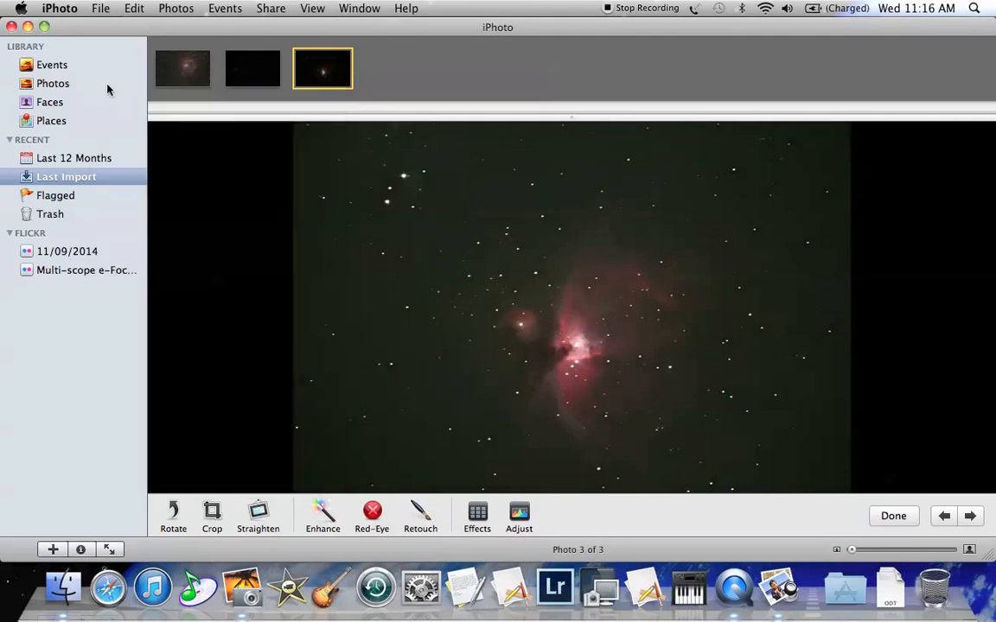
click(893, 516)
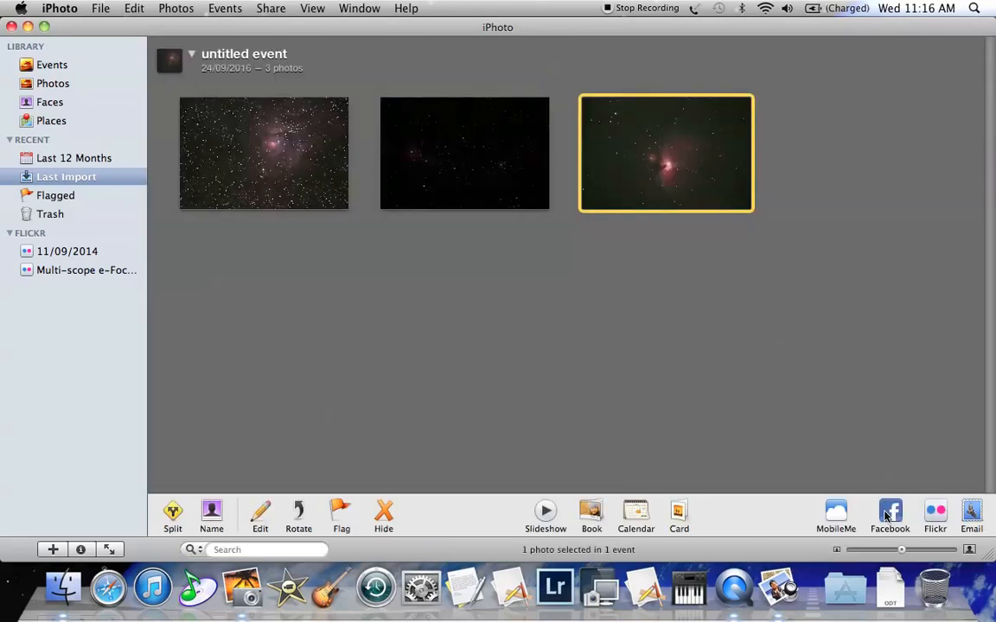
- Open the second photo for editing and bring up its adjustment controls, placed clear of the nebula
click(480, 197)
double_click(480, 197)
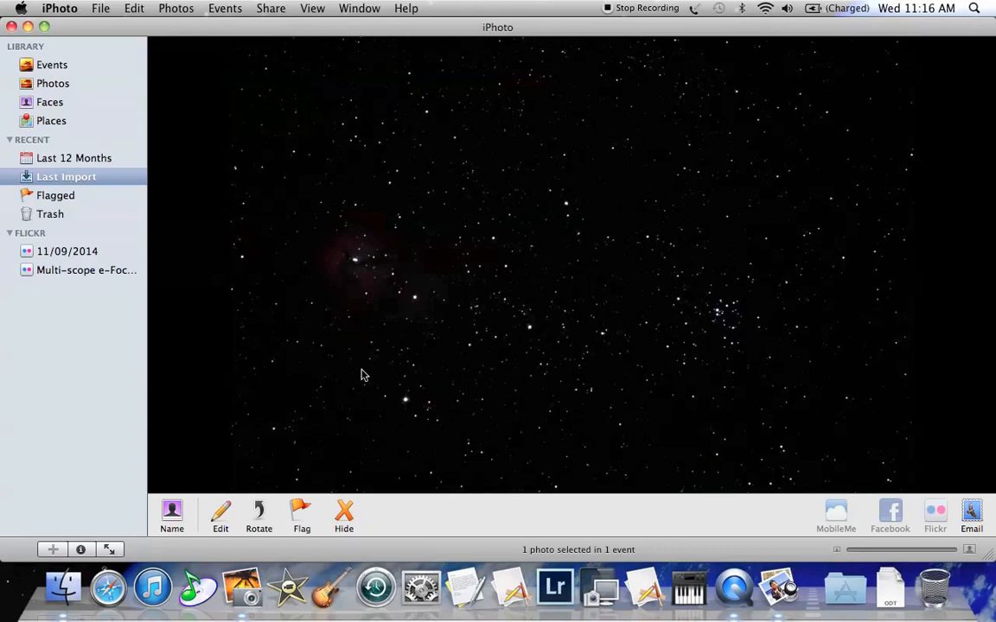
click(220, 515)
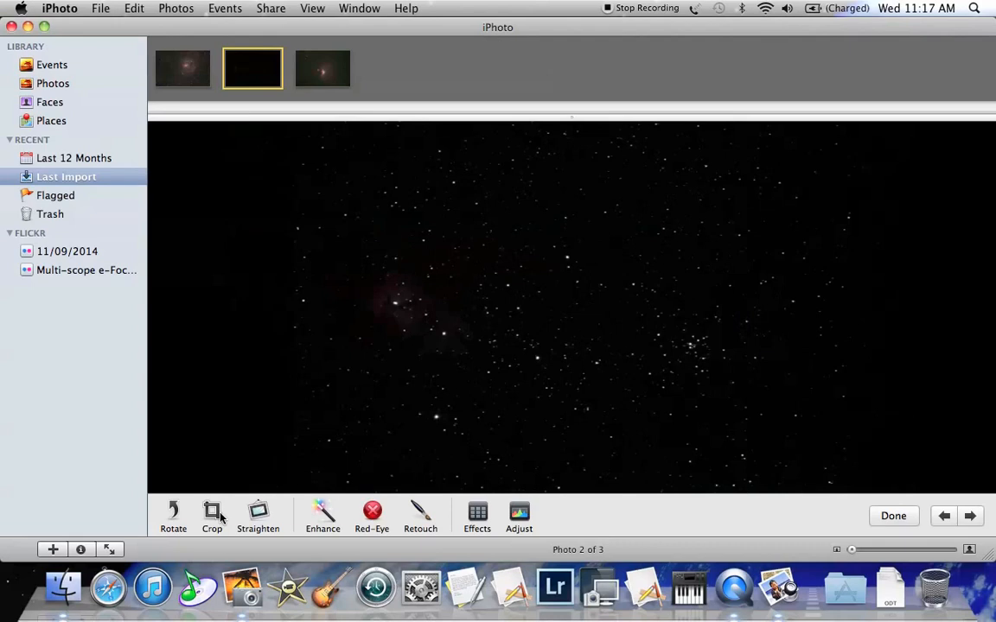
click(523, 512)
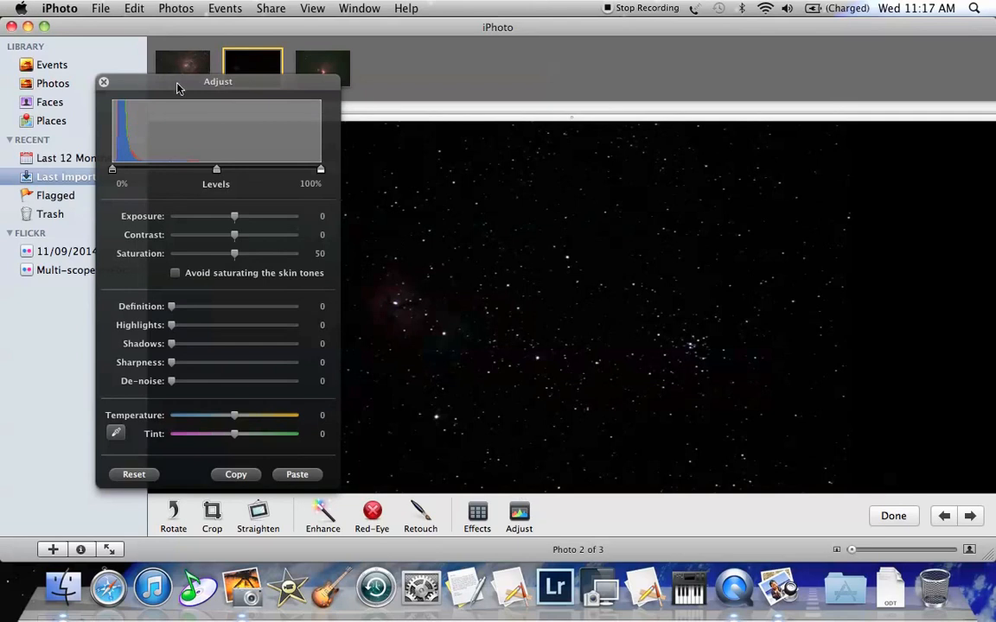
drag(177, 88, 800, 62)
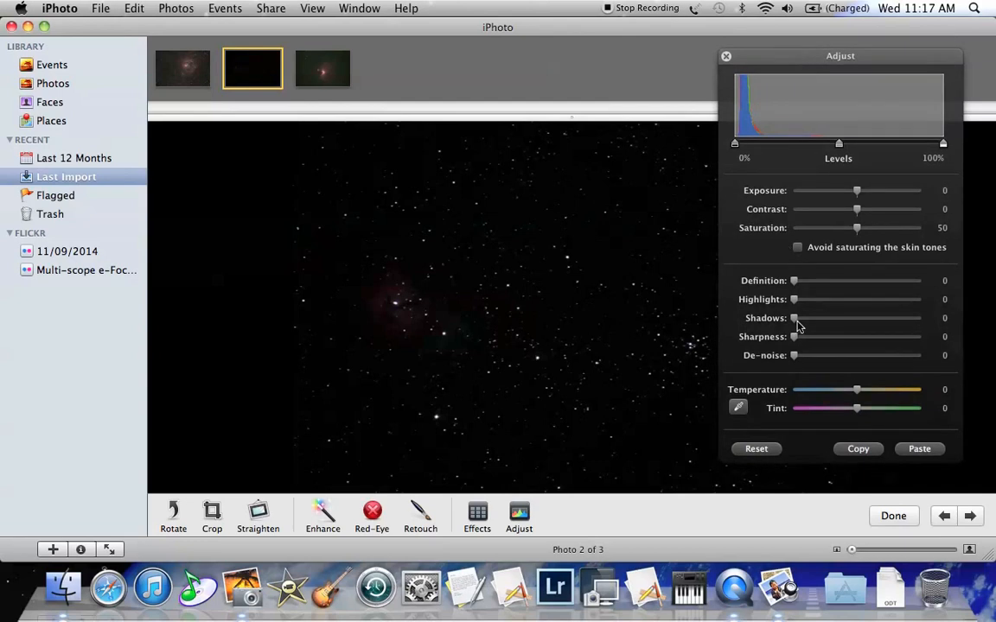
- Set the second photo's Shadows to 40, Highlights to 5 and Saturation to 63
drag(796, 321, 845, 321)
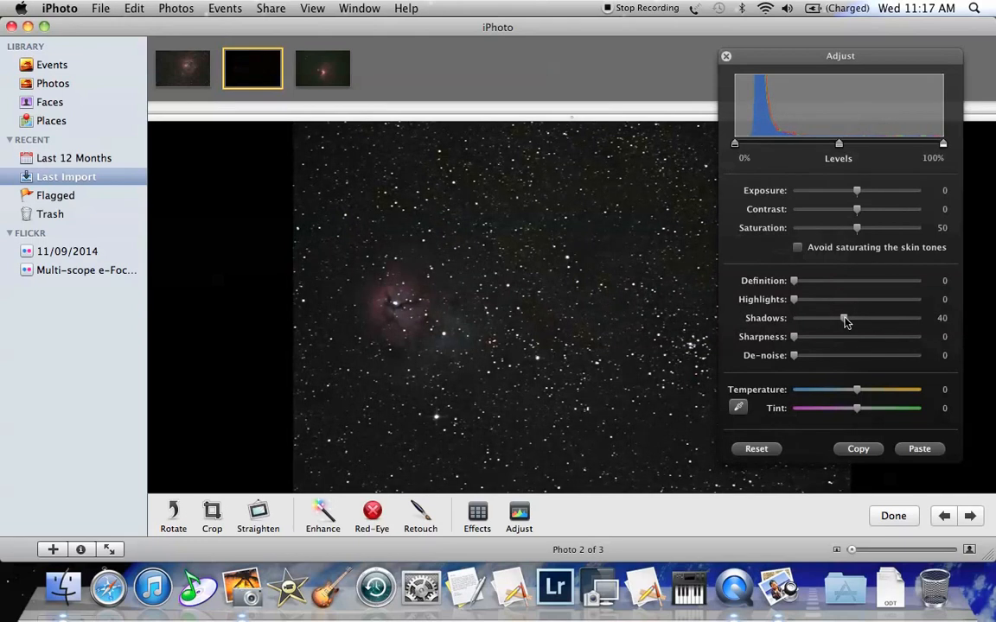
click(796, 301)
click(796, 301)
drag(796, 302, 800, 302)
mouse_move(857, 231)
mouse_down()
mouse_move(883, 233)
mouse_move(874, 232)
mouse_up()
- Set the second photo's De-noise to 62, checking the nebula and surrounding stars at higher magnification
click(851, 553)
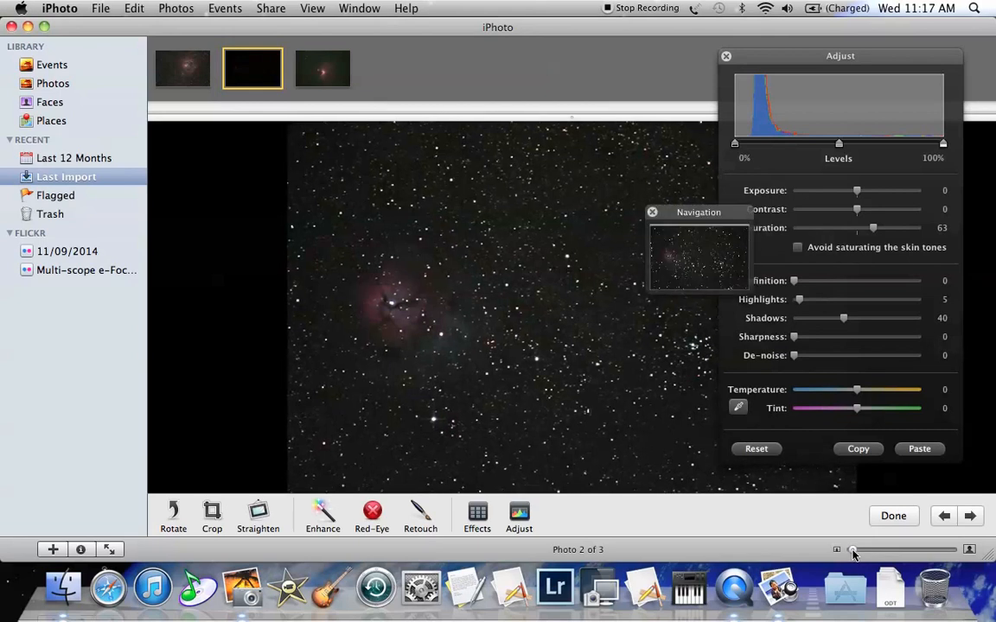
drag(851, 553, 864, 554)
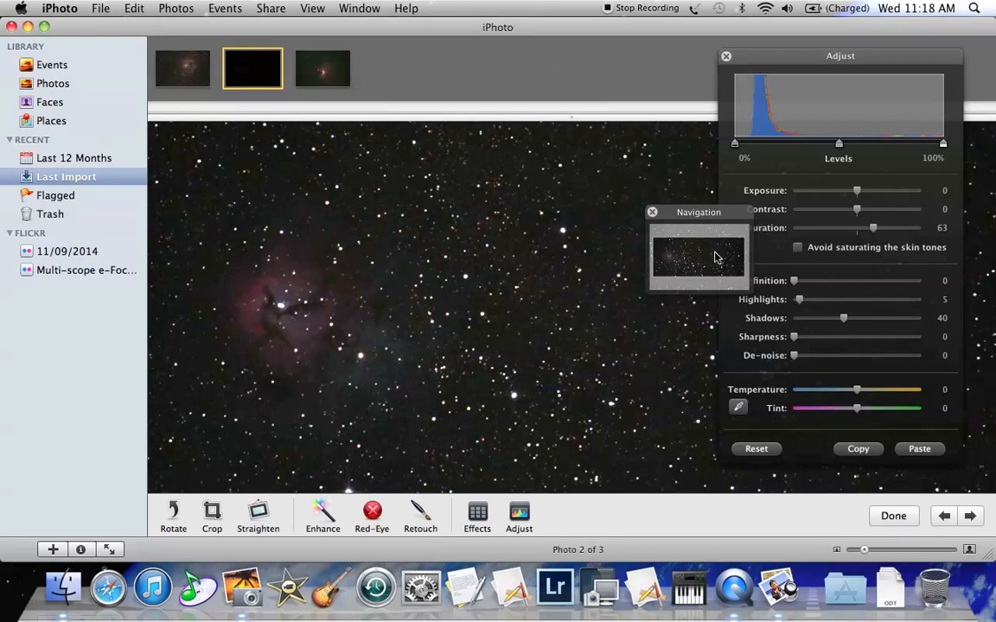
drag(707, 256, 703, 257)
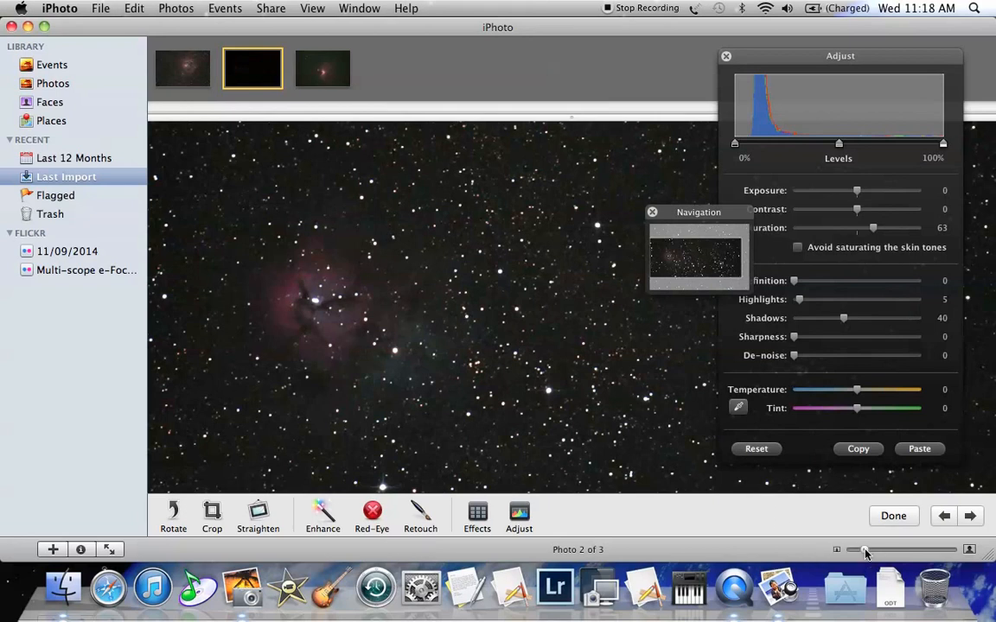
drag(865, 554, 869, 553)
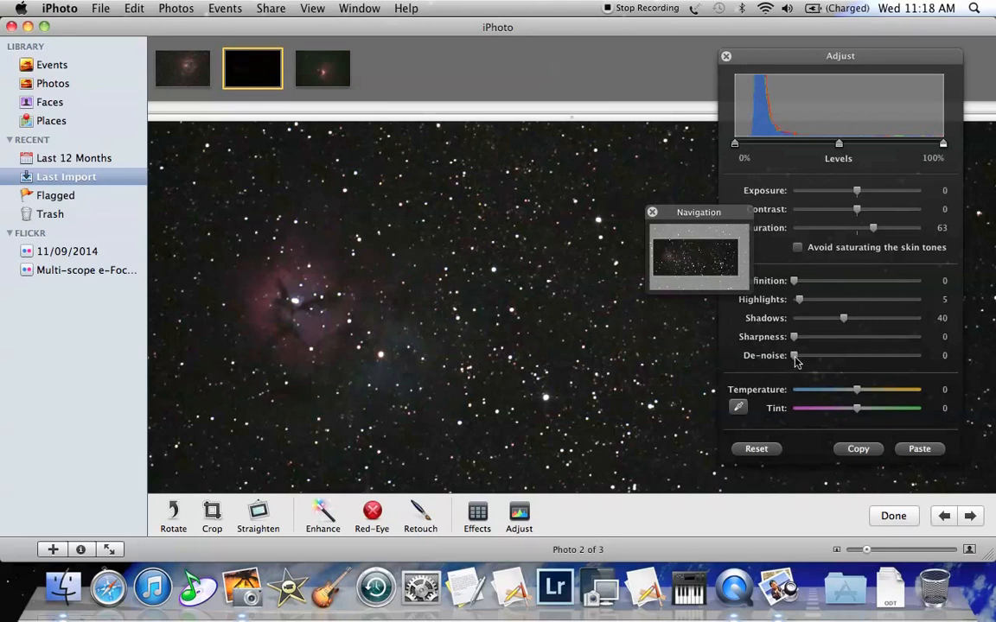
drag(796, 361, 859, 362)
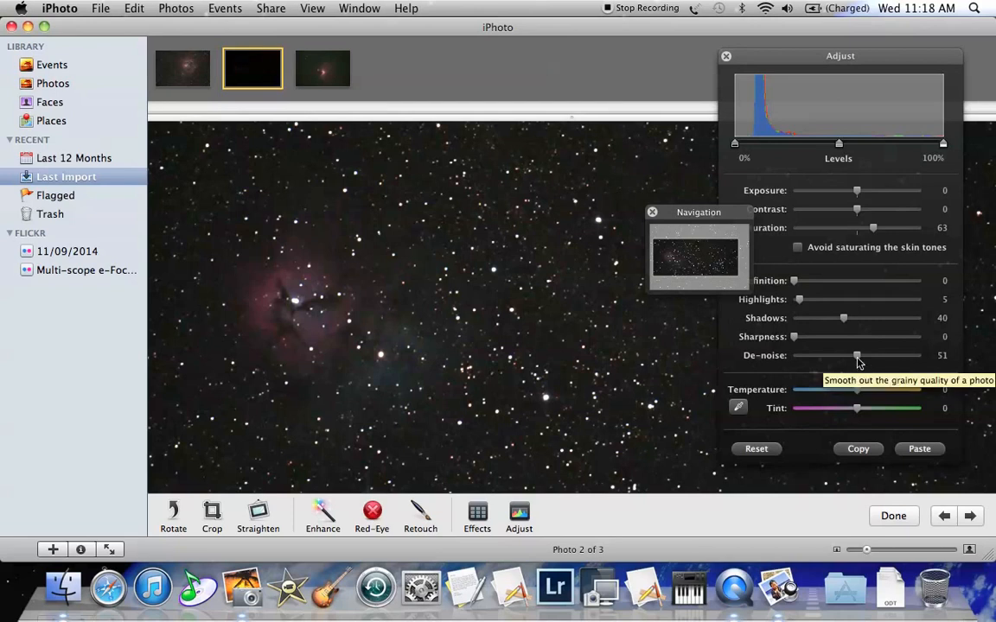
click(856, 356)
drag(856, 360, 872, 360)
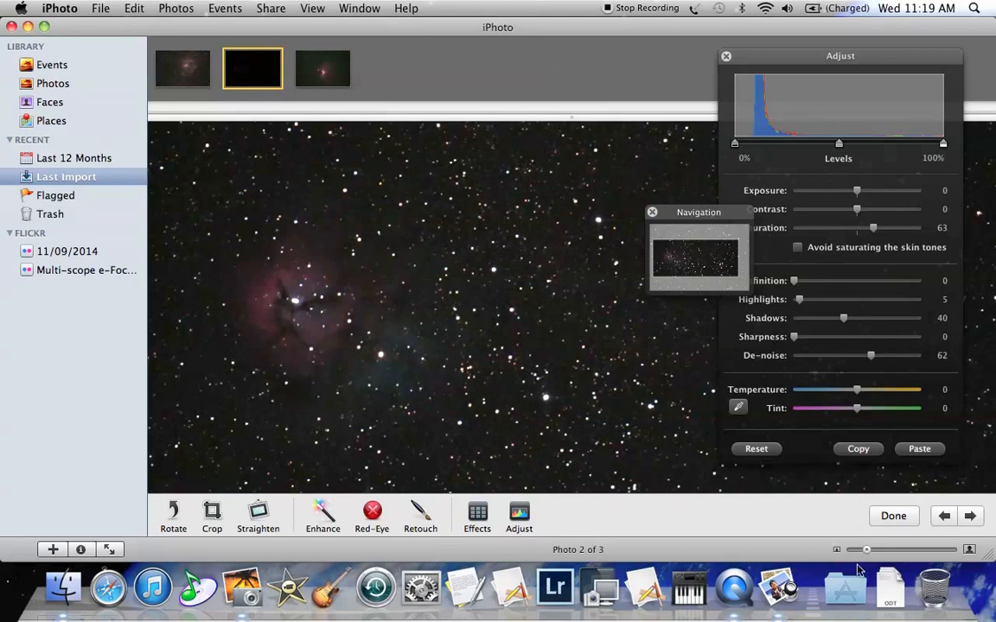
drag(868, 553, 842, 553)
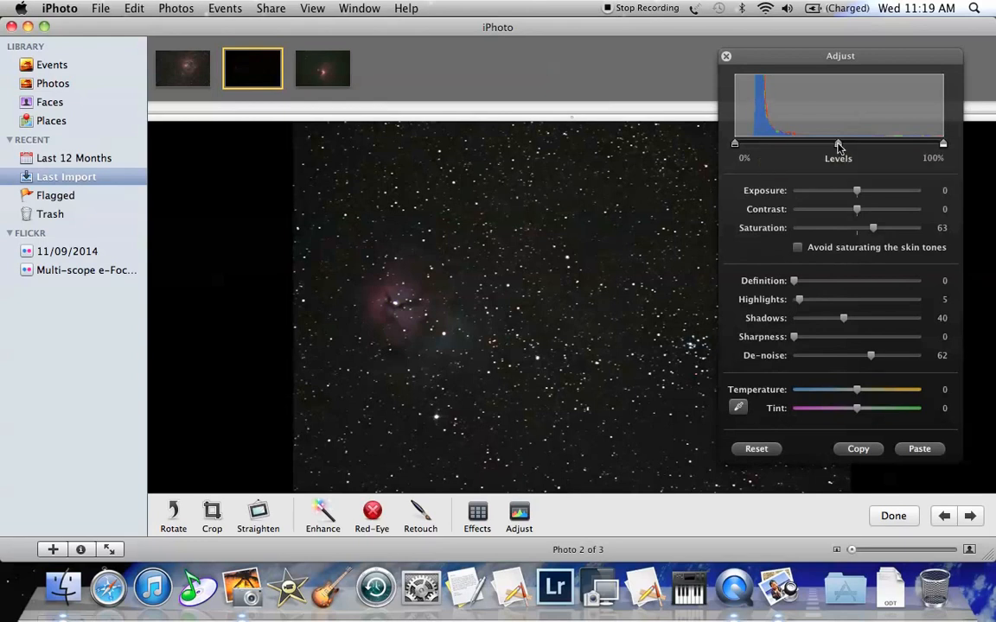
- Brighten the second photo's midtones in Levels, set its black level to 2%, and finish editing it
drag(837, 147, 824, 148)
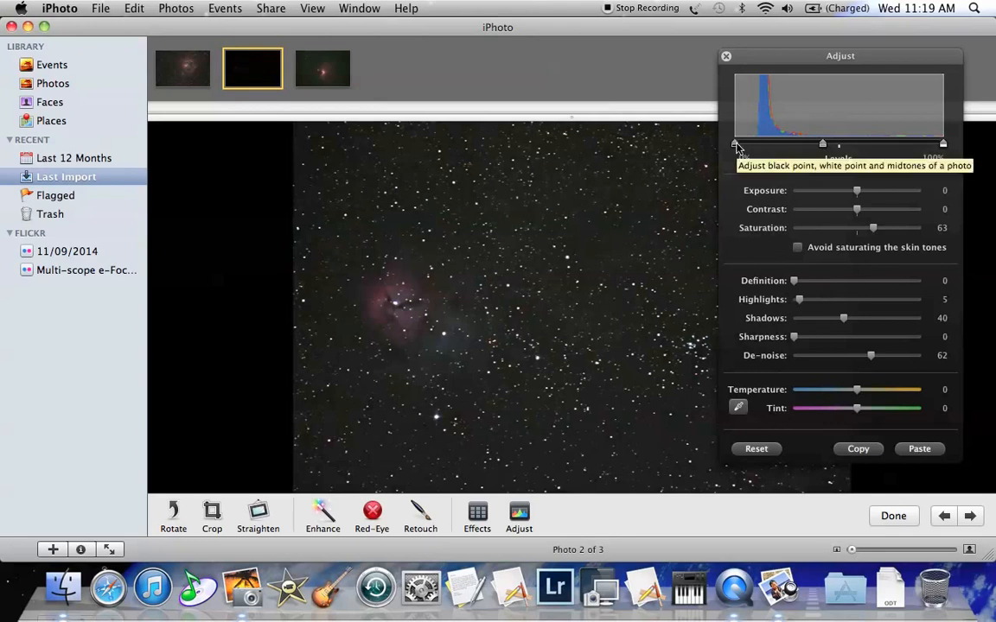
drag(737, 147, 741, 148)
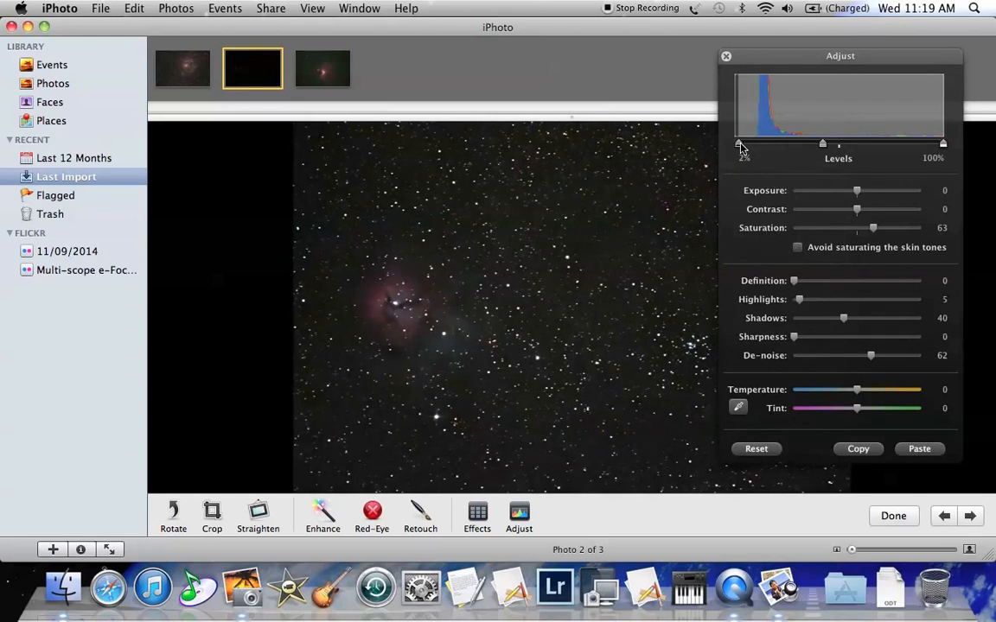
click(726, 55)
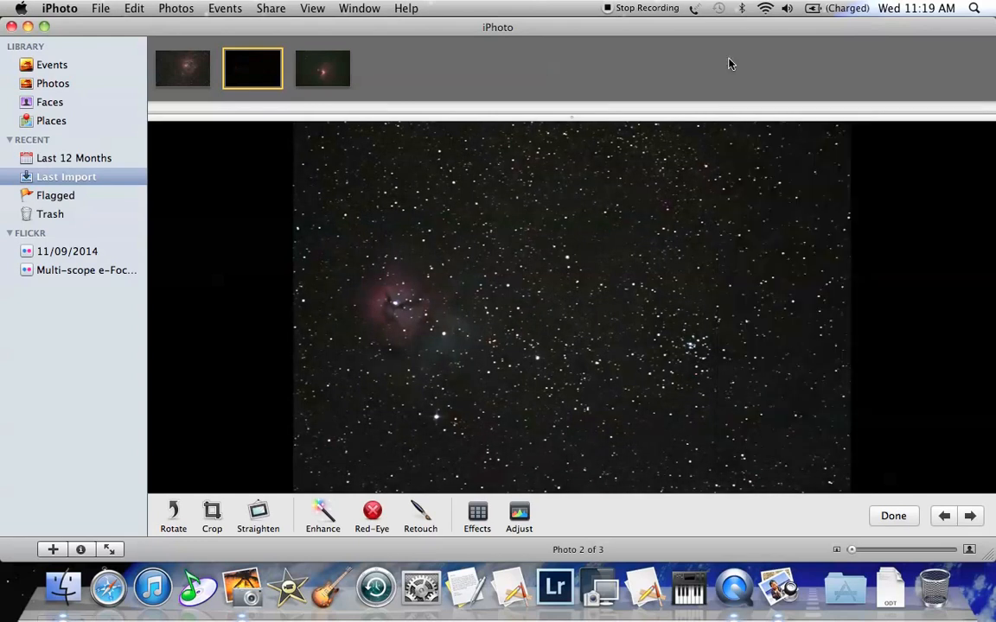
click(892, 516)
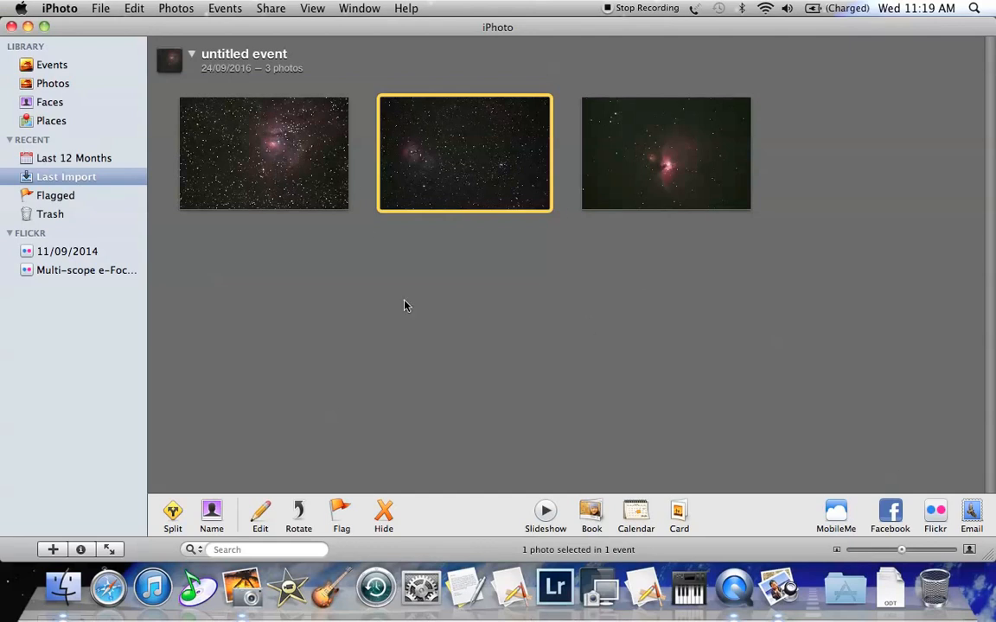
- Select all three photos in the last import and bring up their export settings
click(256, 197)
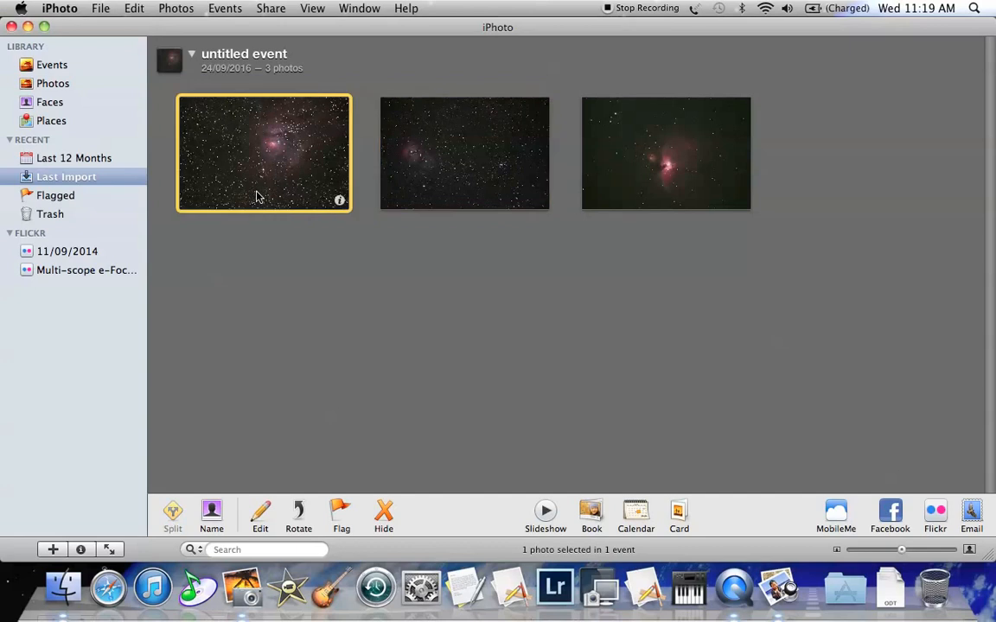
shift+click(455, 189)
shift+click(622, 193)
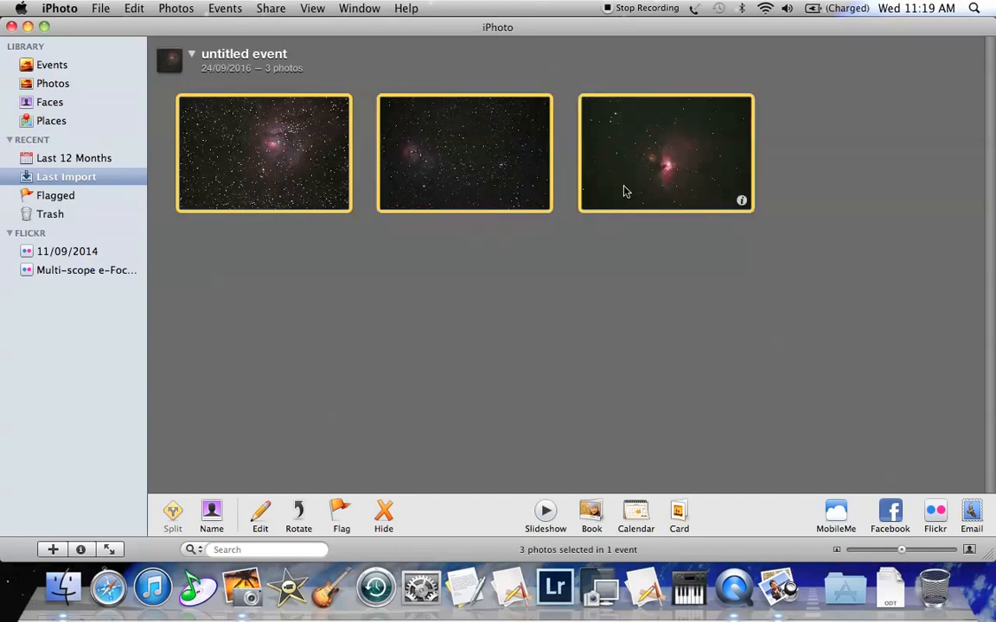
click(101, 10)
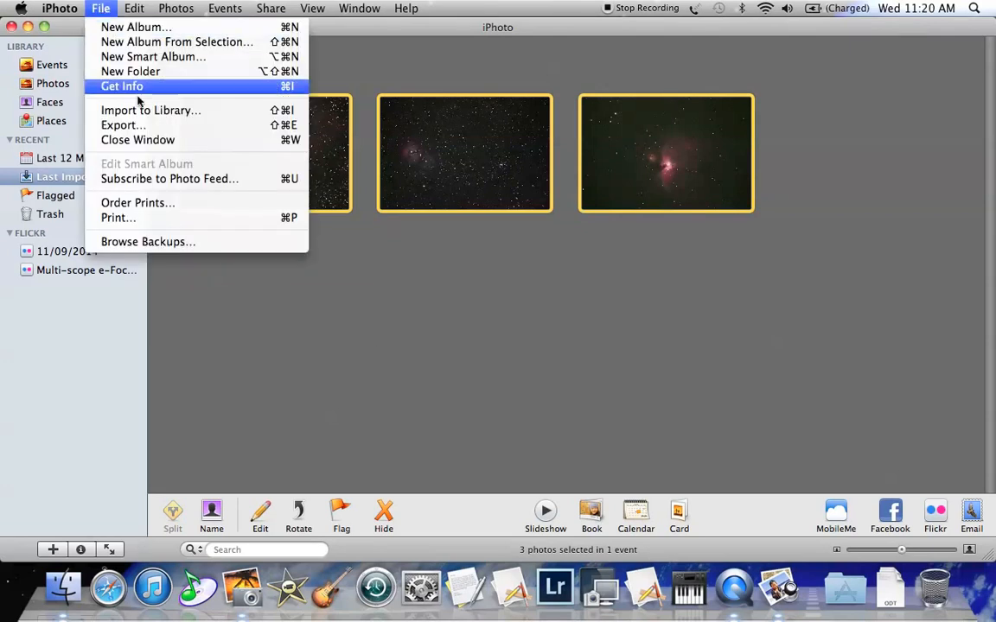
click(121, 126)
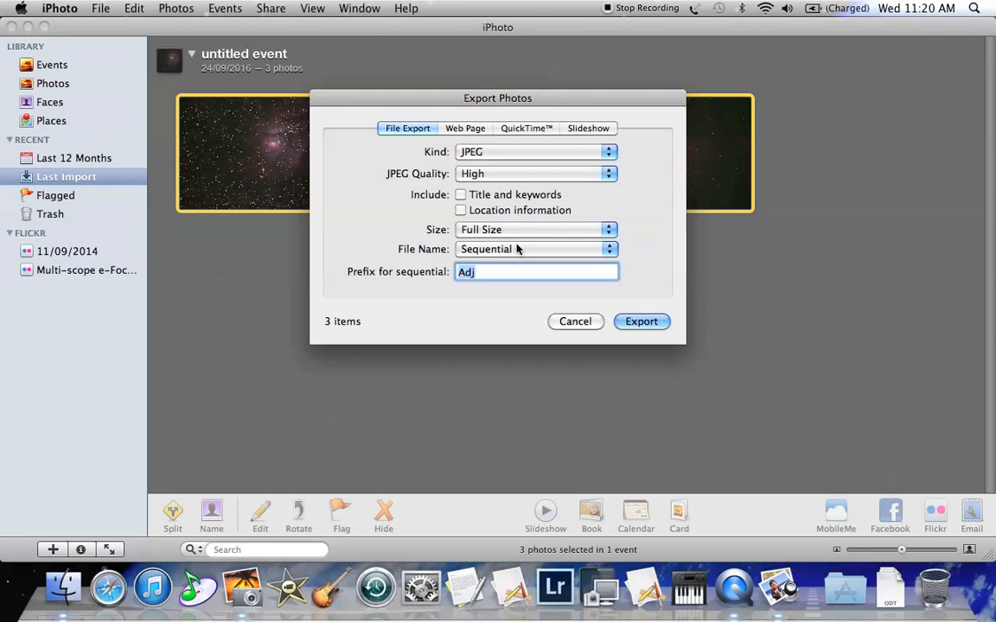
- Export the three photos as JPEGs with sequential file names prefixed "Adjusted" into the iPhotoTests folder
click(610, 250)
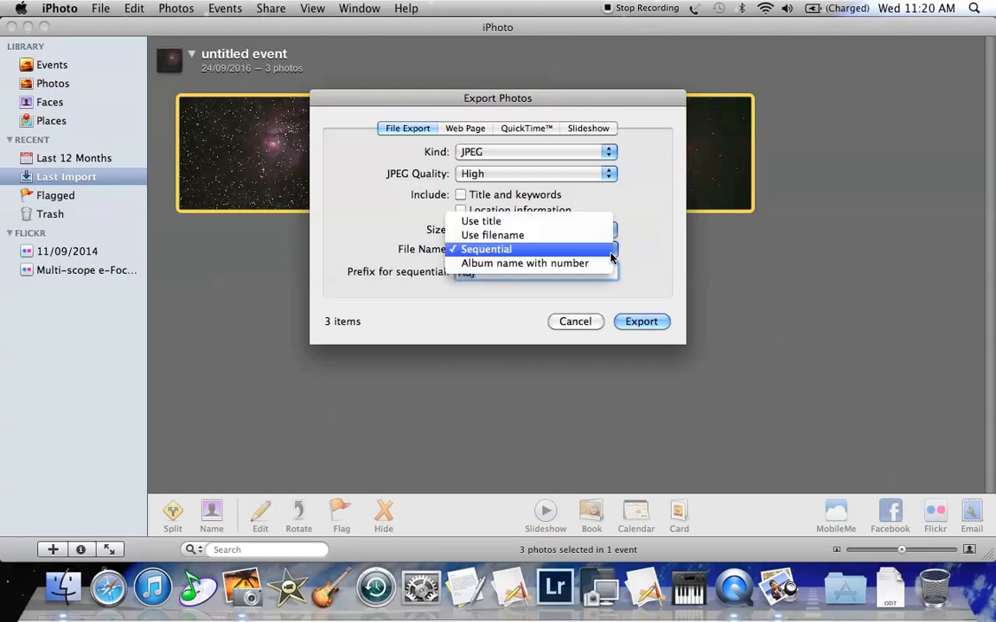
click(514, 251)
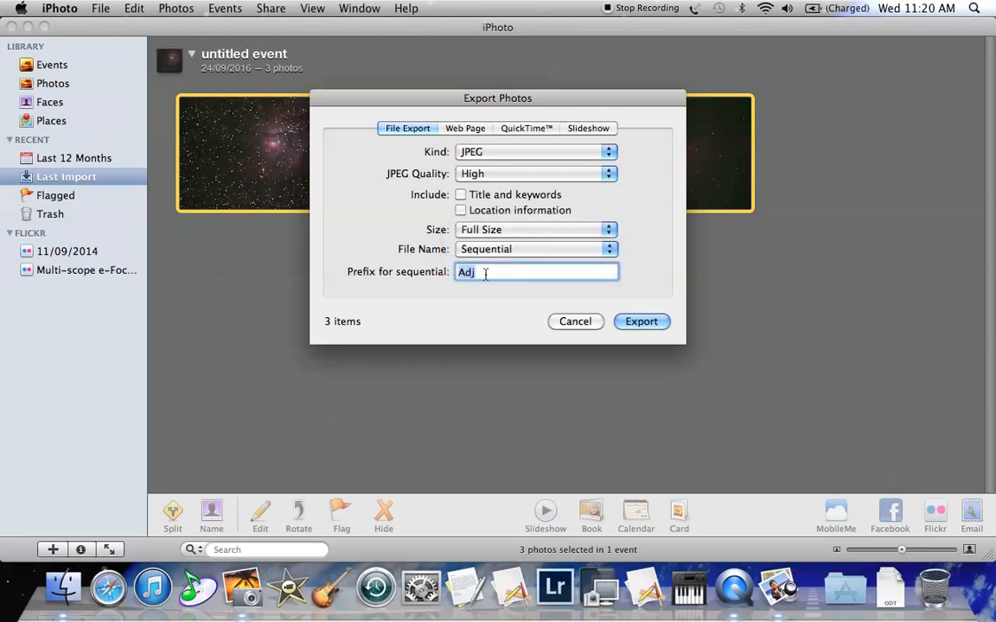
click(485, 274)
text(usted)
click(640, 321)
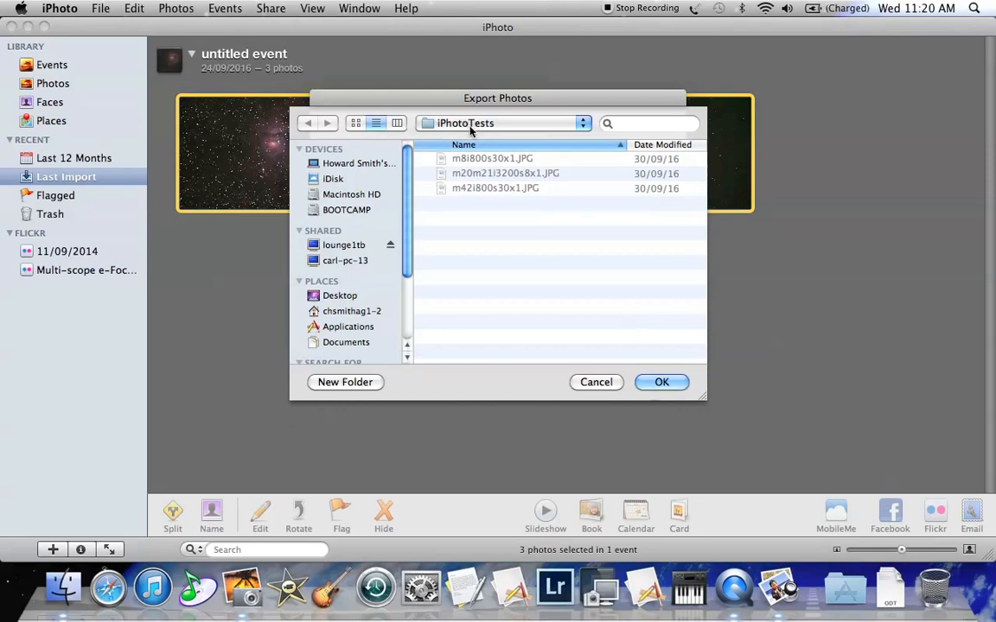
click(663, 384)
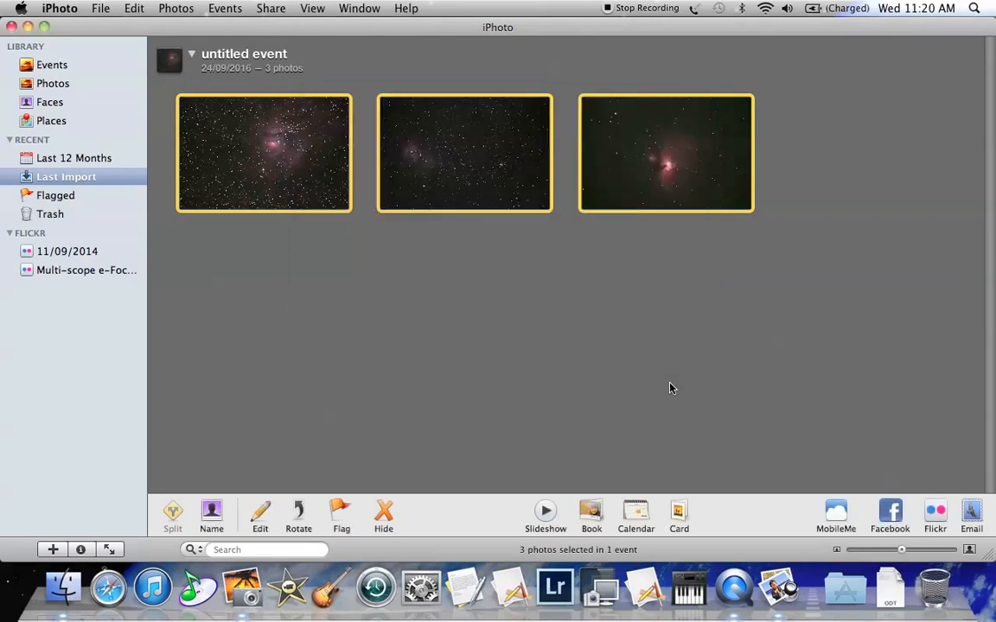
- Minimise iPhoto and, in Finder's iPhotoTests folder, rename Adjusted1.jpg as m8Adjusted1.jpg
click(28, 27)
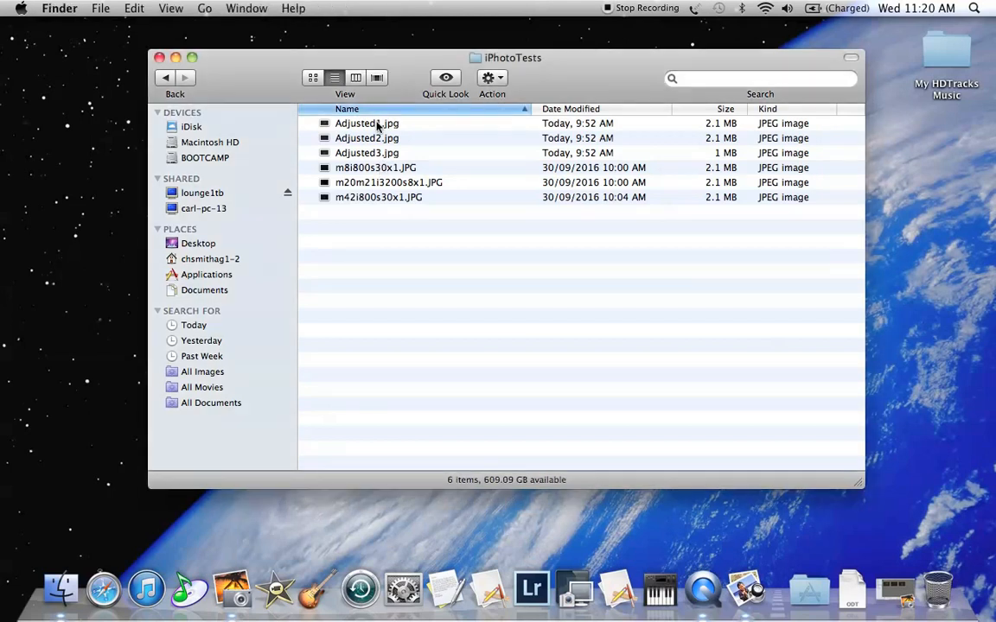
click(376, 127)
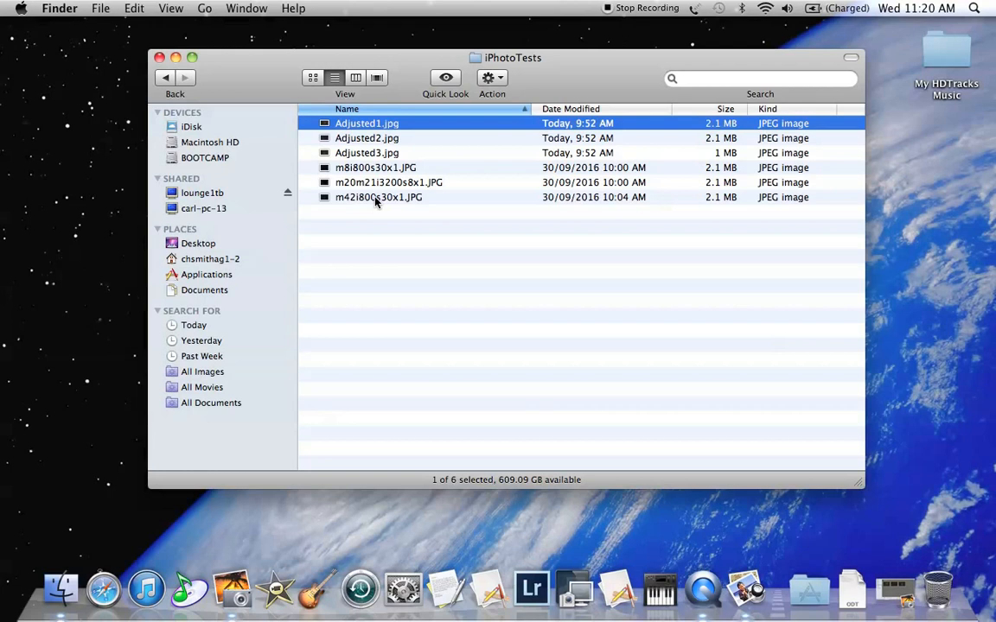
click(353, 128)
key(Left)
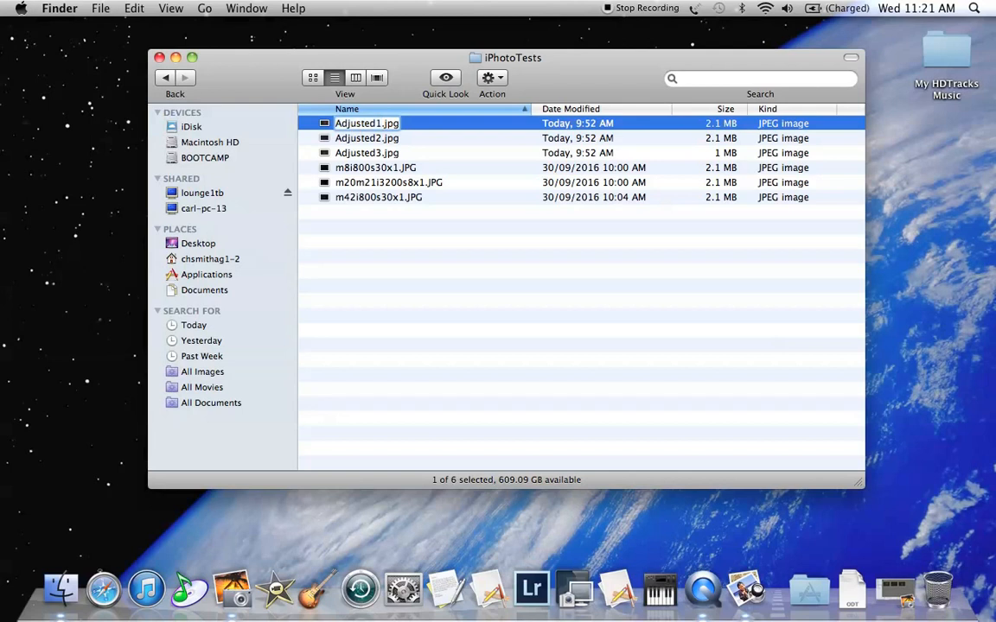
text(m8)
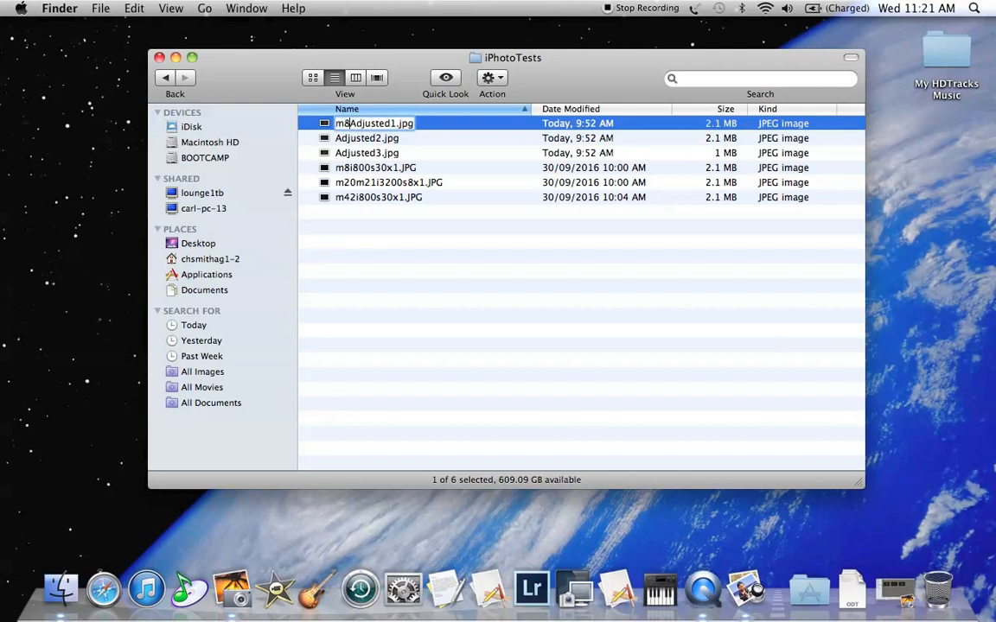
key(Return)
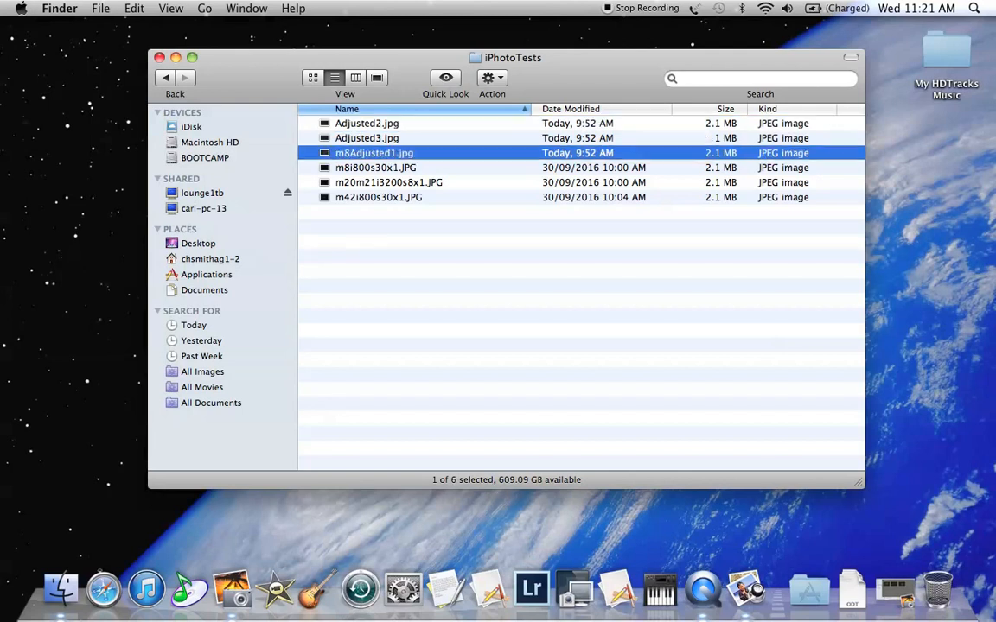
- Rename Adjusted2.jpg as m20Adjusted2.jpg in the iPhotoTests folder
click(360, 126)
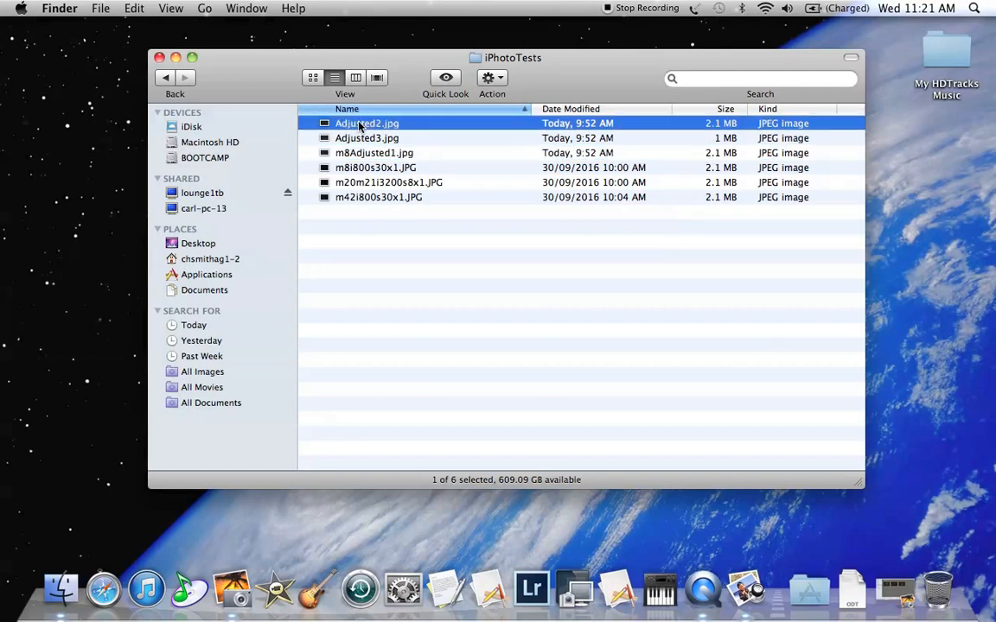
click(360, 126)
key(Left)
text(m20)
key(Return)
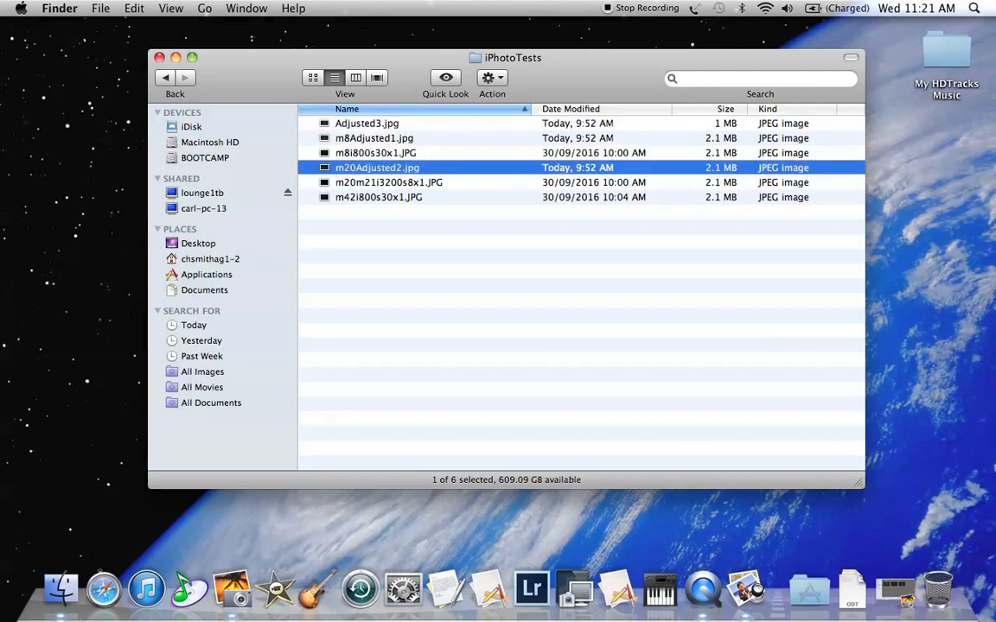
- Rename Adjusted3.jpg as m42Adjusted3.jpg in the iPhotoTests folder
click(353, 126)
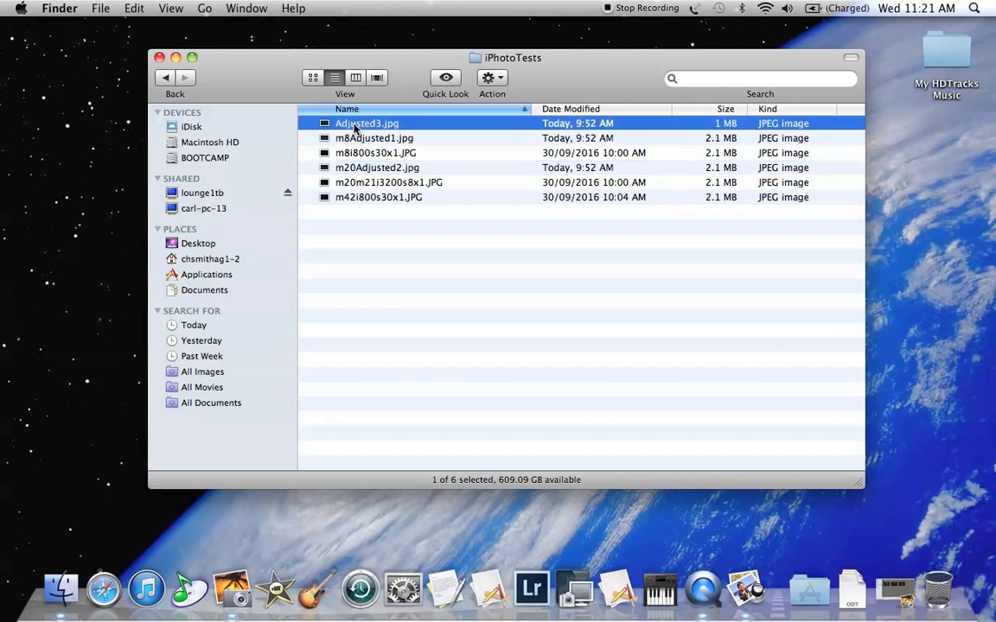
click(353, 126)
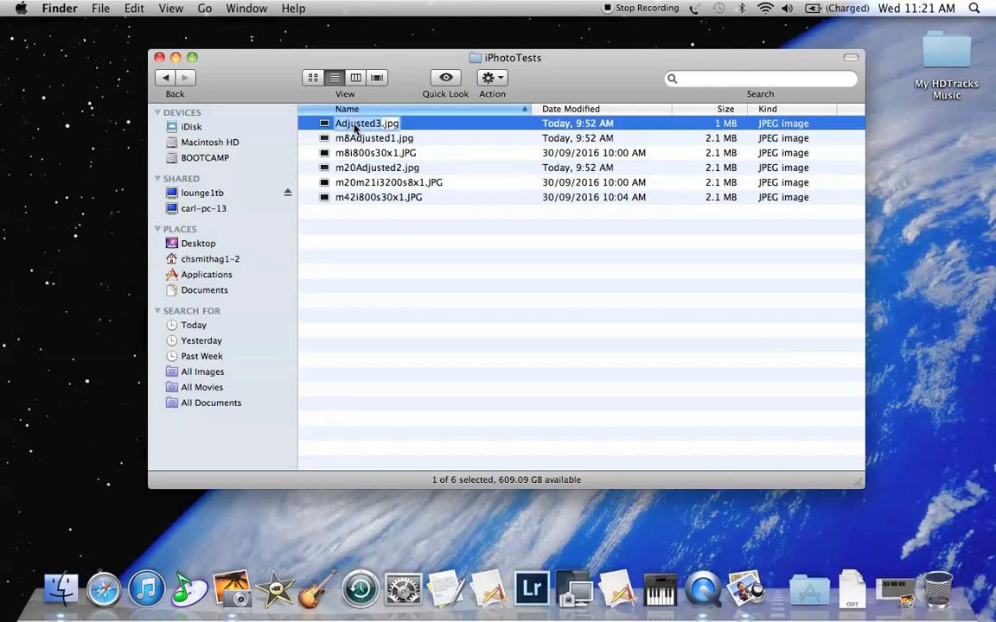
key(Left)
text(m42)
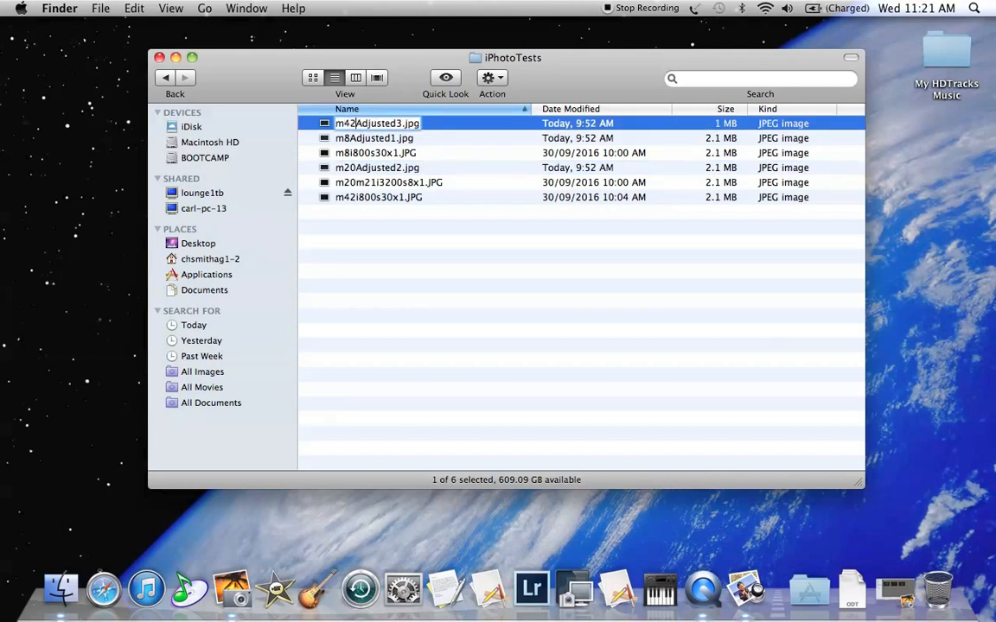
key(Return)
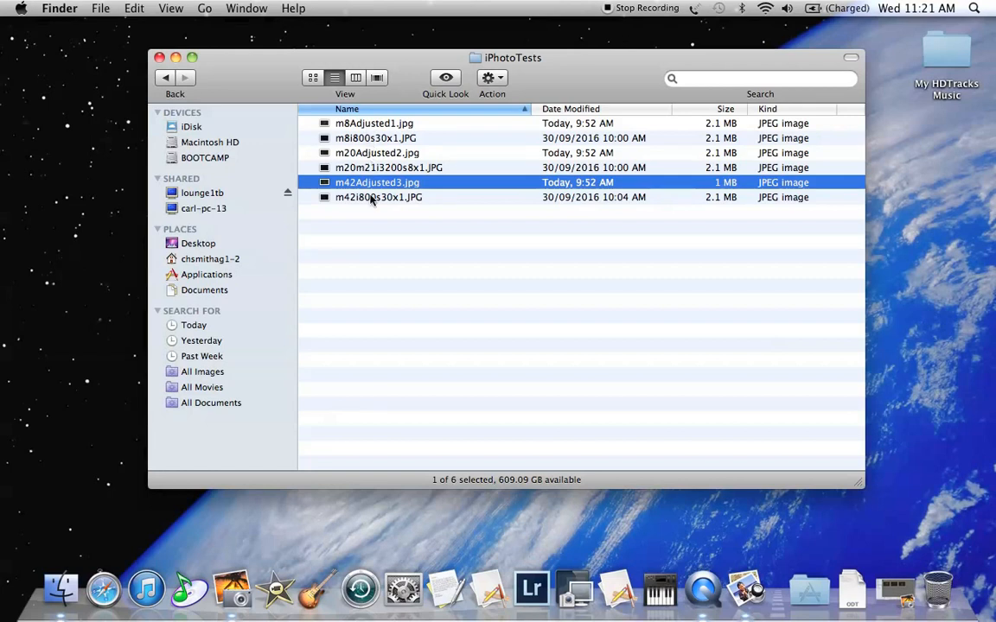
- Open all six images in the iPhotoTests folder, originals and adjusted versions, together in Preview
click(373, 126)
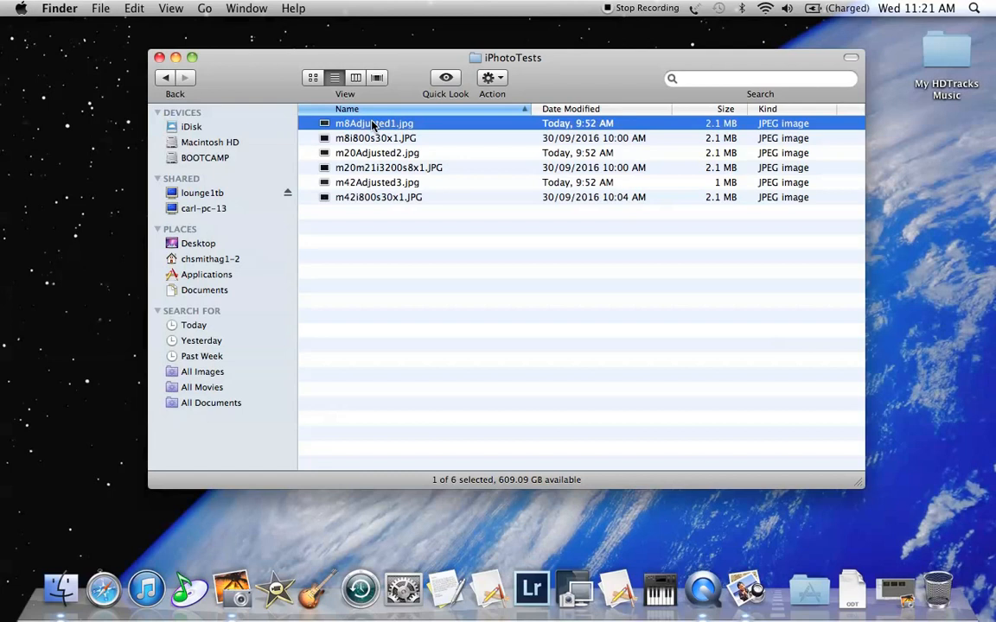
shift+click(372, 199)
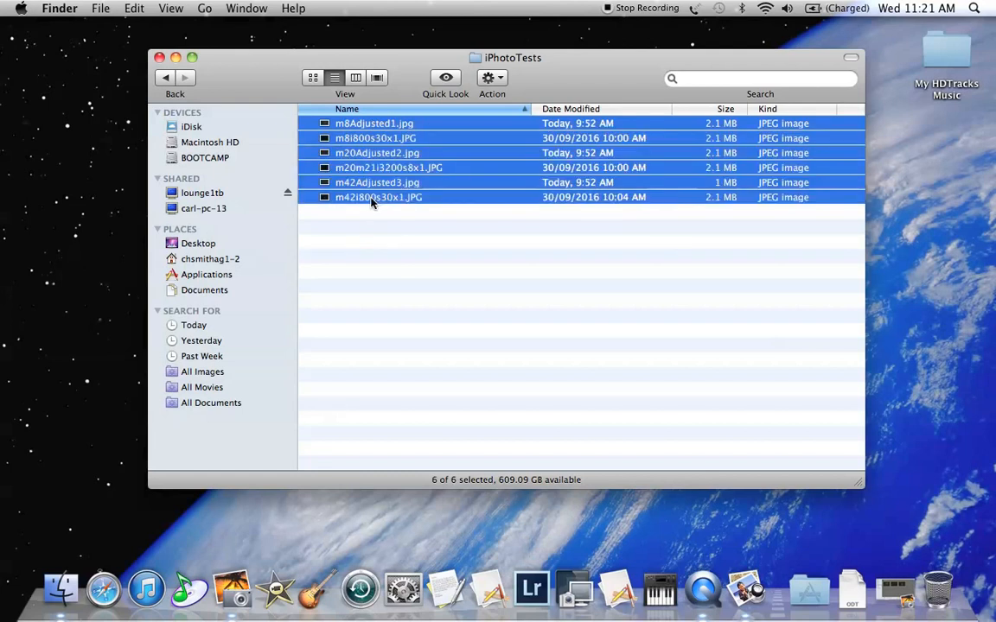
click(371, 198)
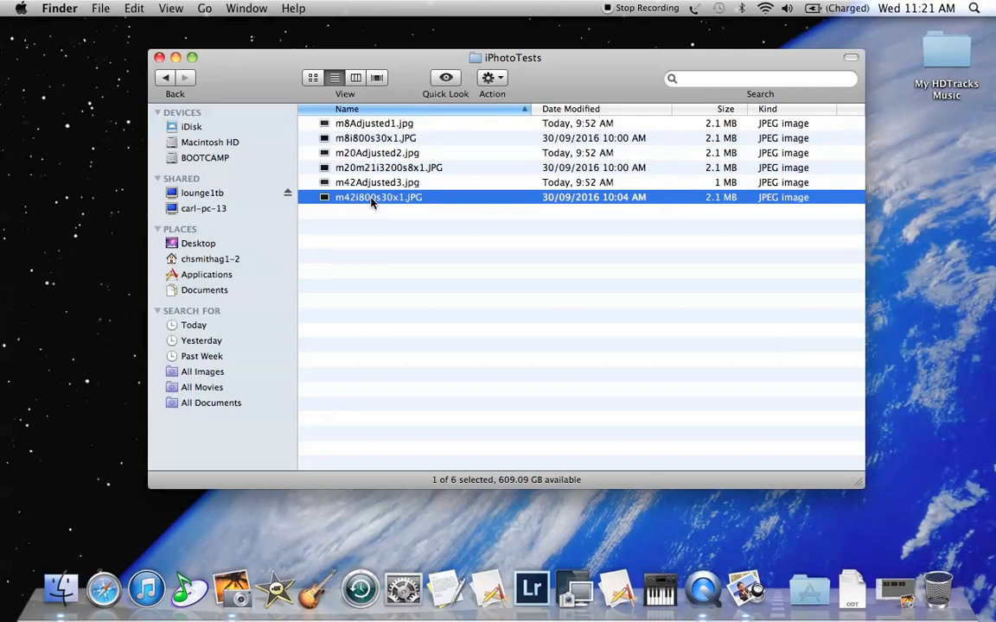
click(379, 126)
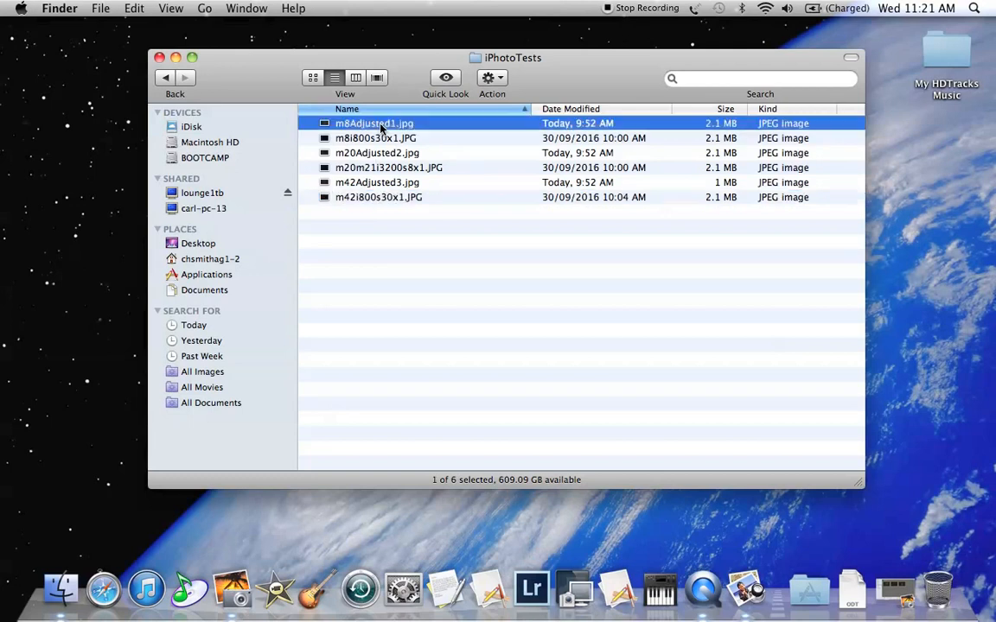
shift+click(376, 198)
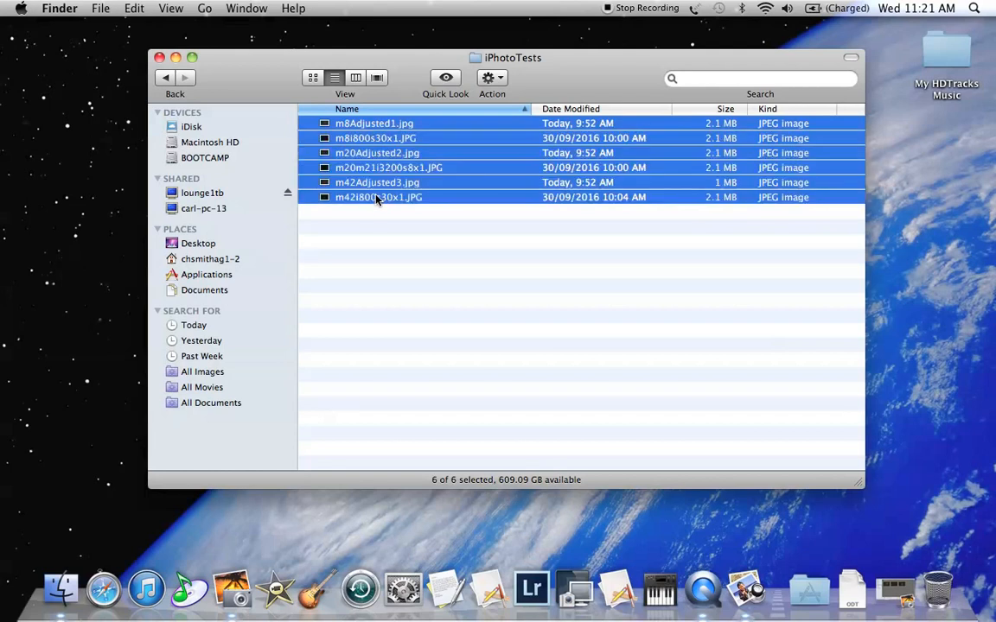
double_click(376, 198)
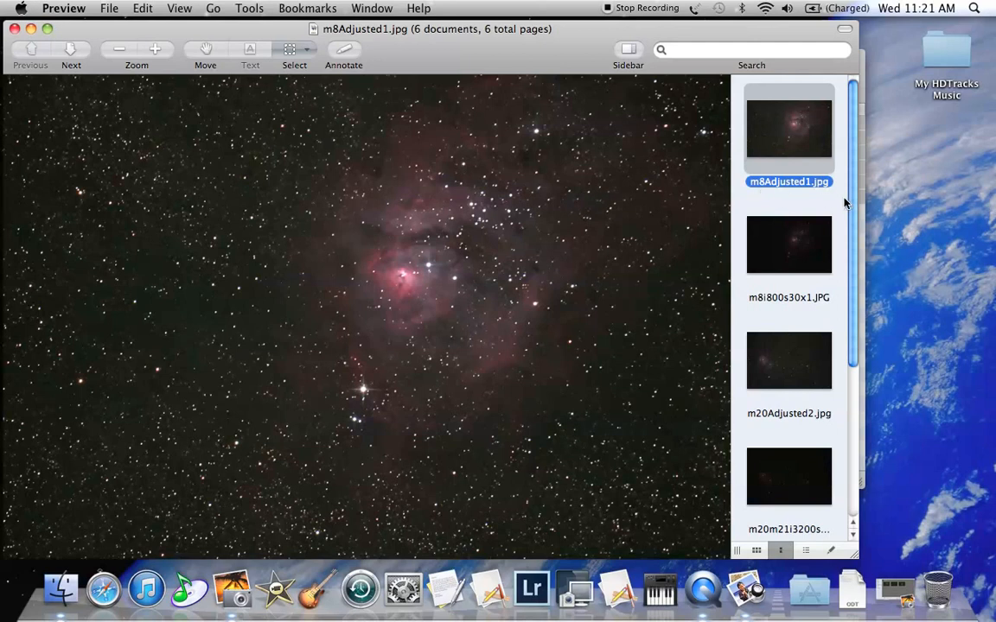
- Compare the adjusted m8, m20 and m42 images with their original photos, examining the nebulae and background stars
click(796, 248)
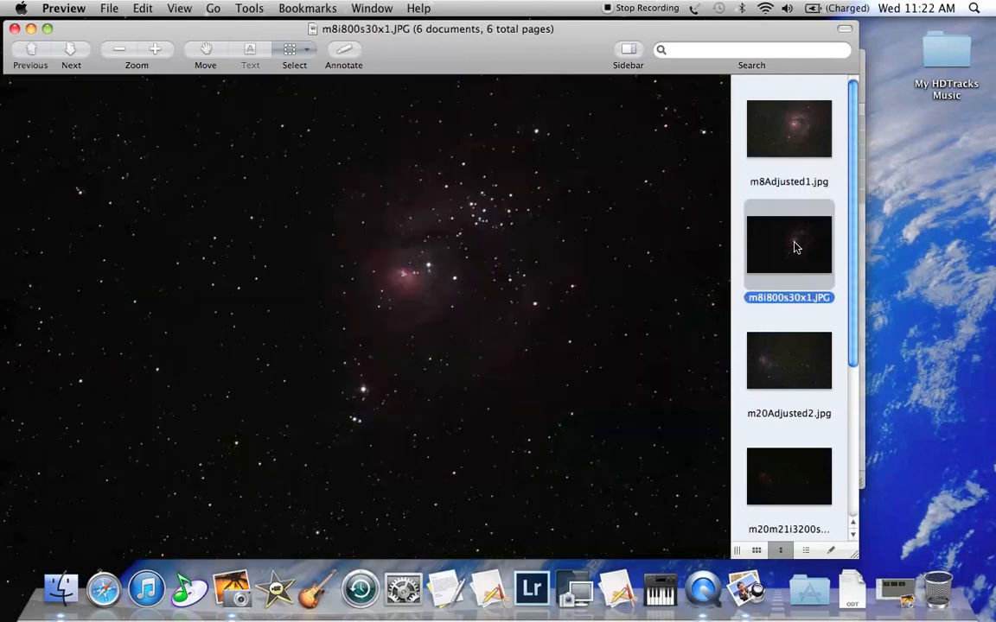
click(799, 128)
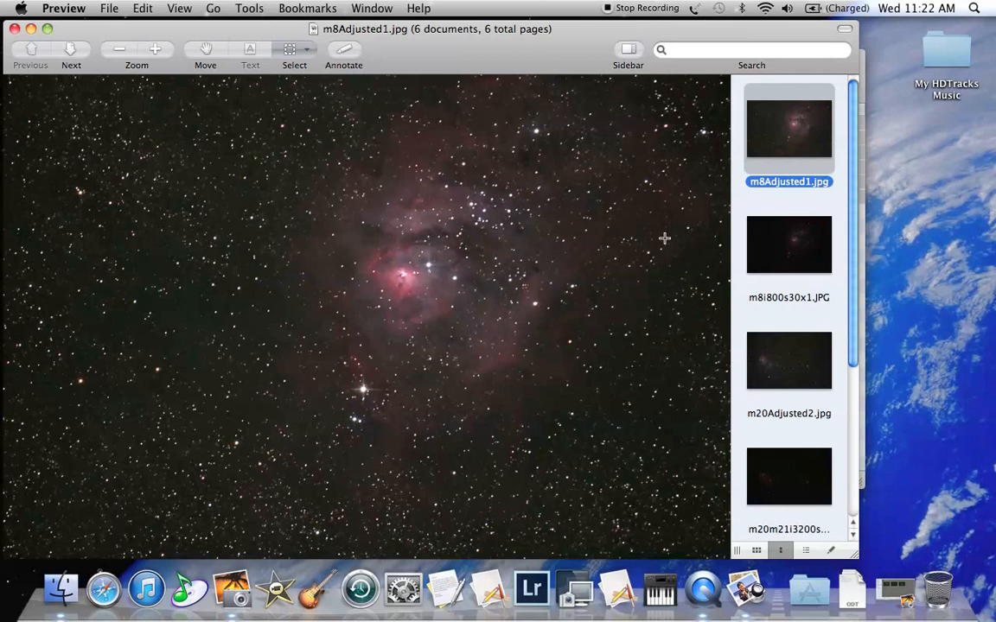
click(778, 240)
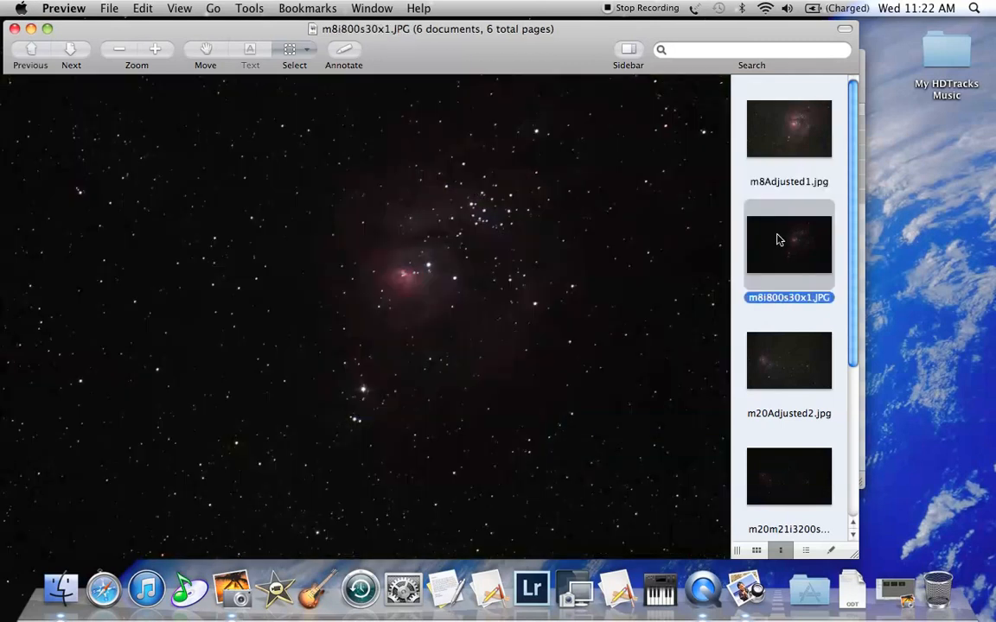
drag(854, 286, 854, 373)
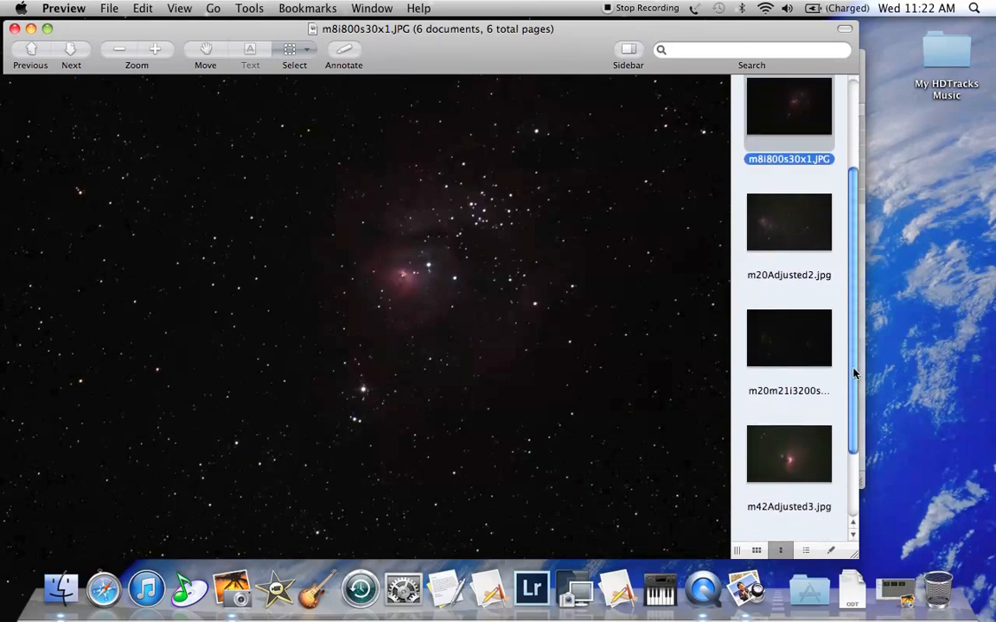
click(790, 345)
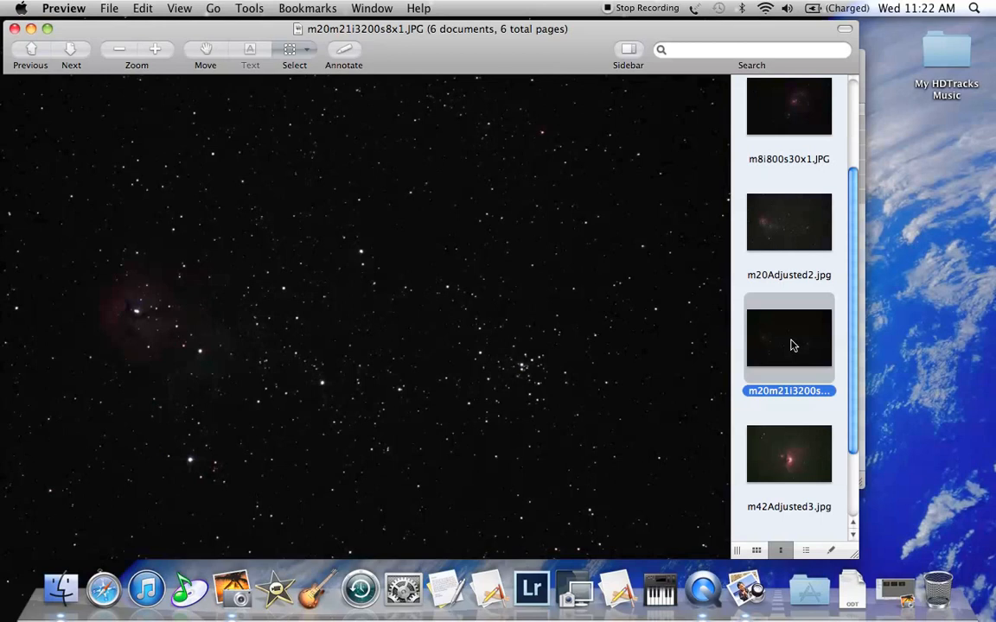
click(788, 229)
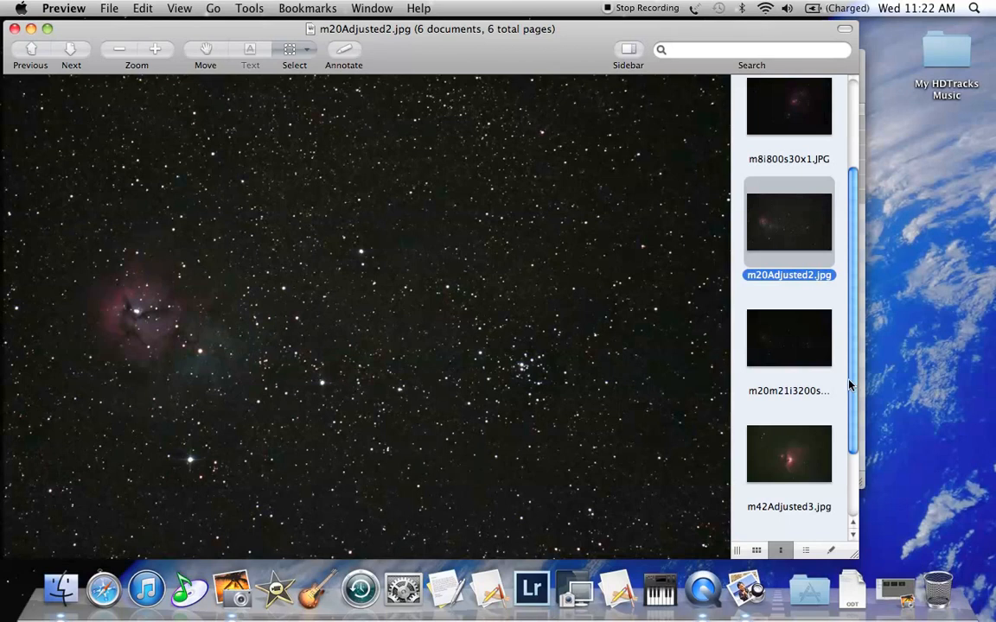
click(788, 350)
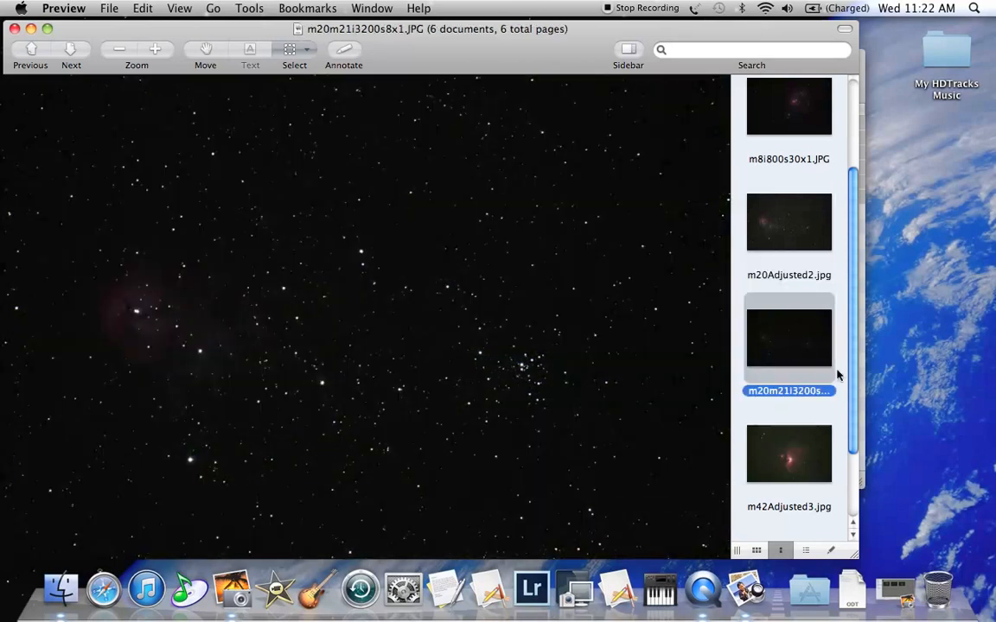
scroll(853, 395, down, 1)
drag(853, 394, 853, 454)
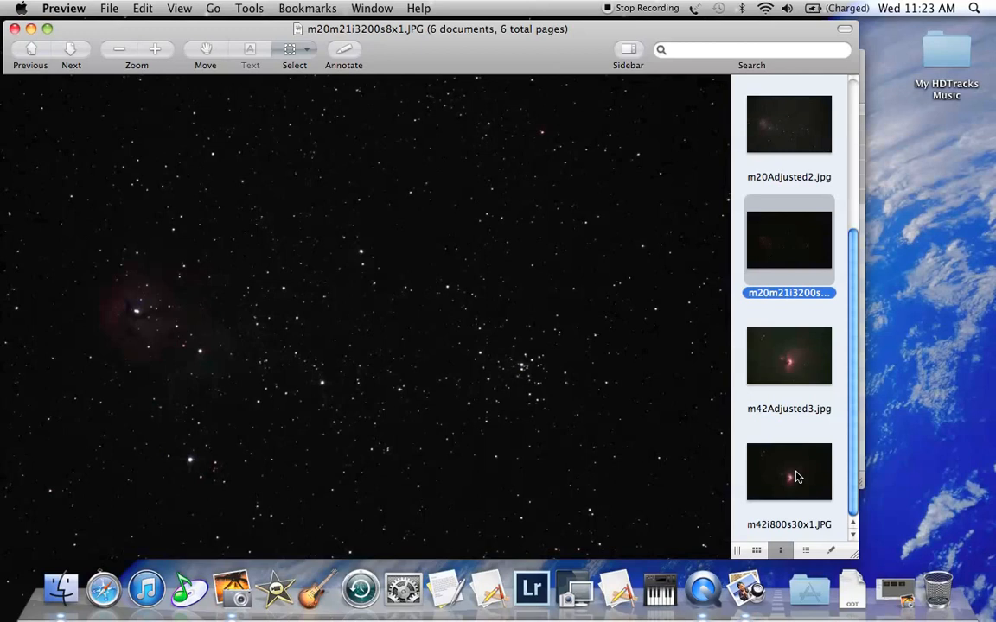
click(796, 477)
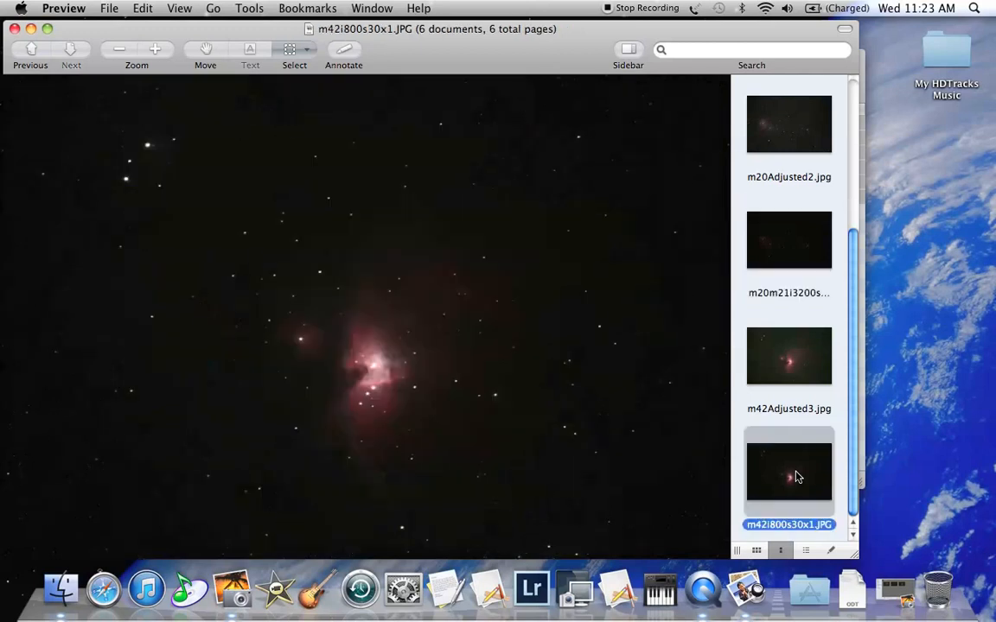
click(790, 362)
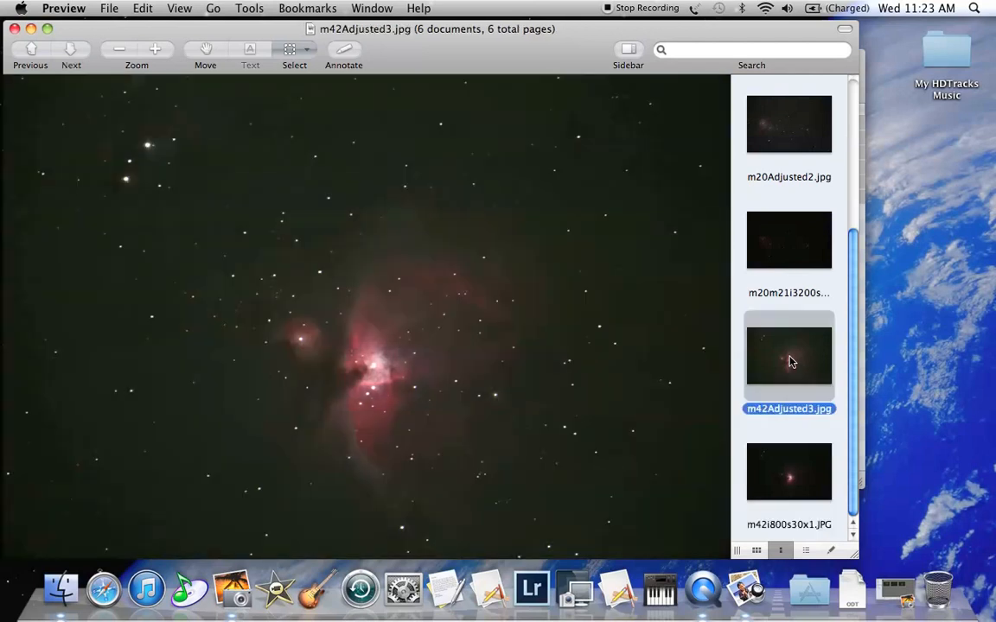